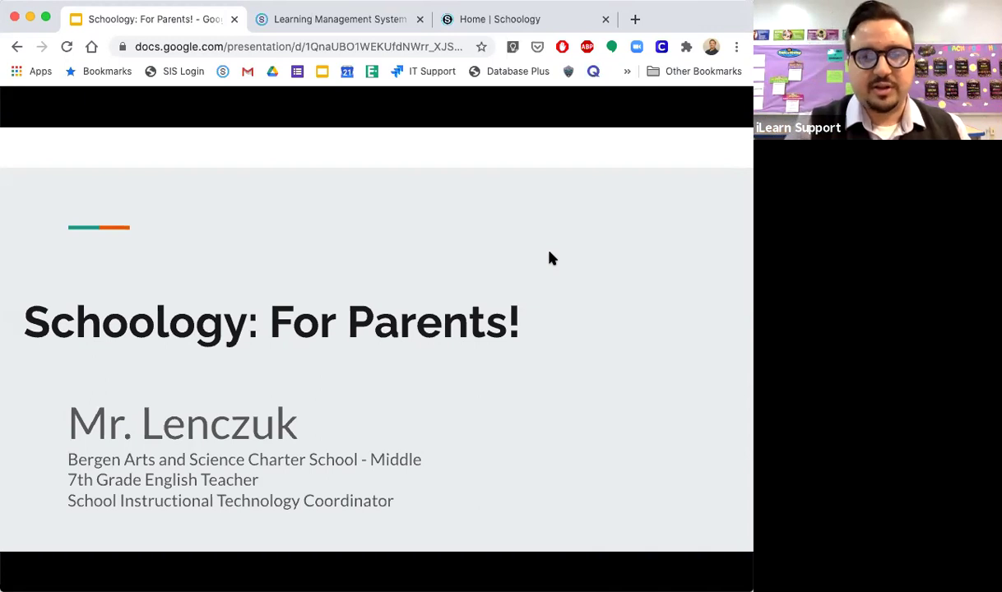
# - Advance the parent presentation through the agenda, norms and student access code slides to the "Let's hop in" slide
pyautogui.click(574, 294)
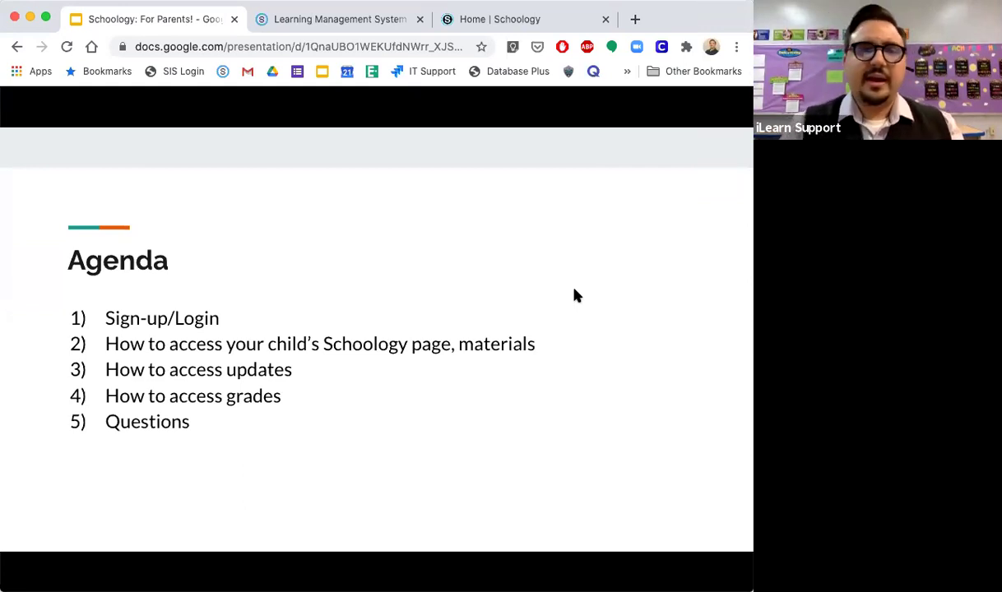
pyautogui.click(507, 297)
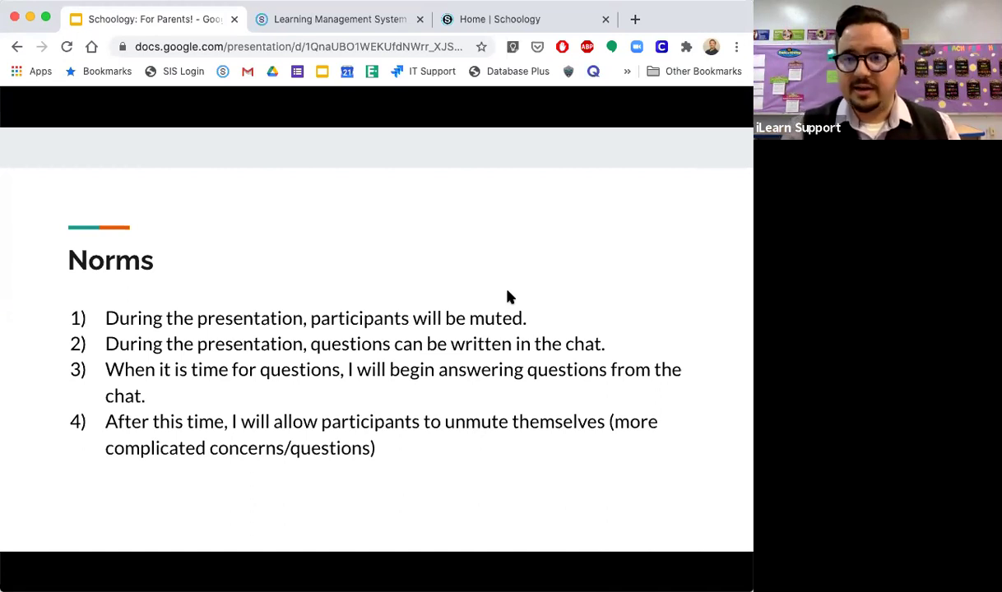
pyautogui.click(396, 247)
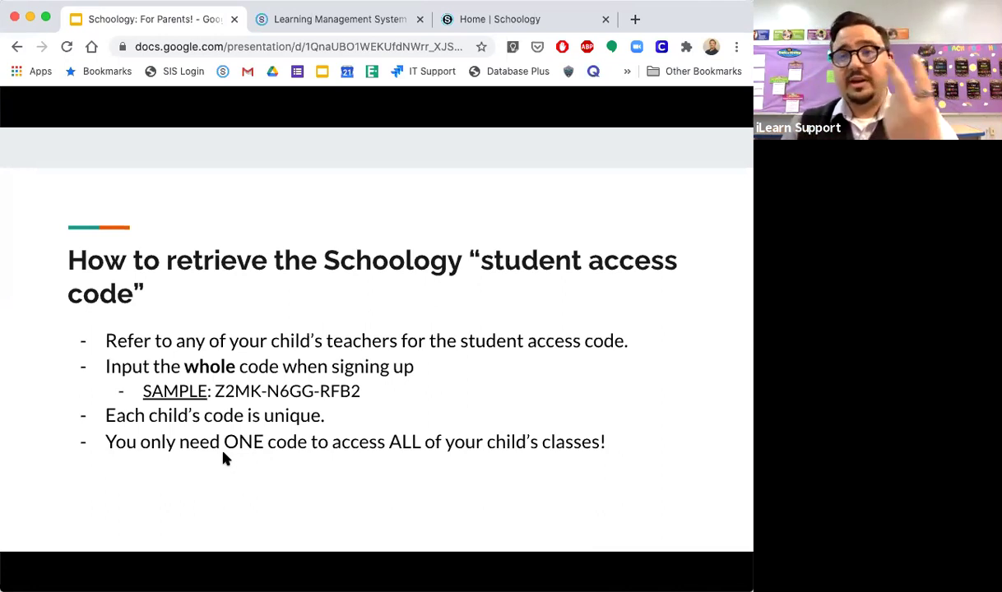
pyautogui.click(278, 311)
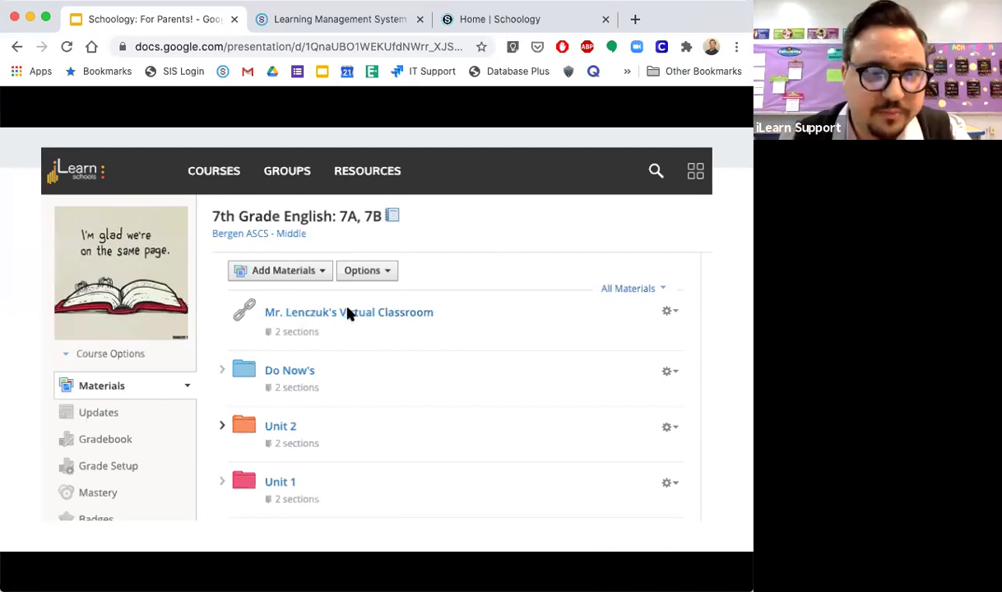
pyautogui.press('Right')
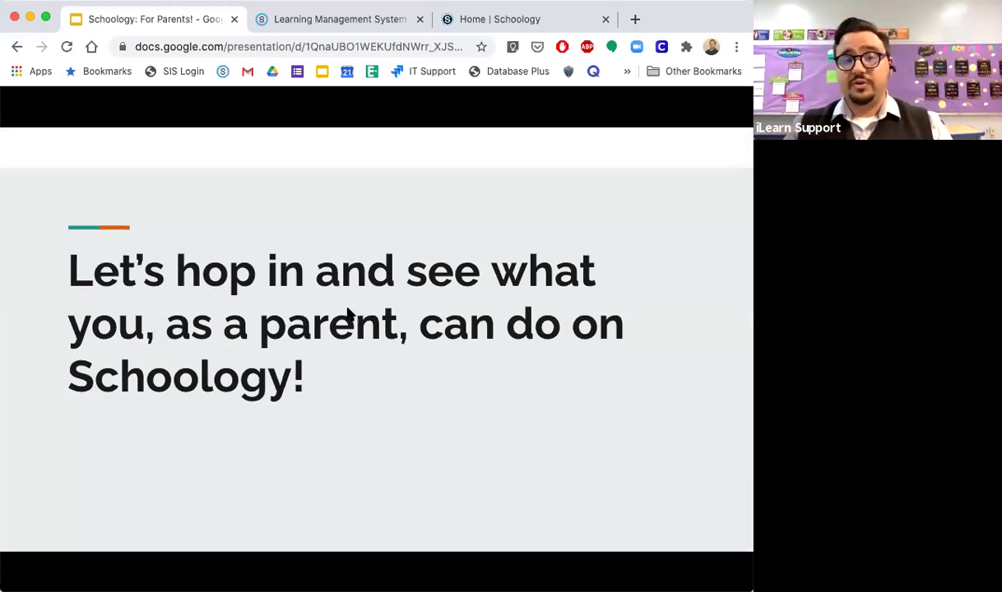
# - Choose the Parent sign-up option on the Schoology website and close the page it opens
pyautogui.click(312, 21)
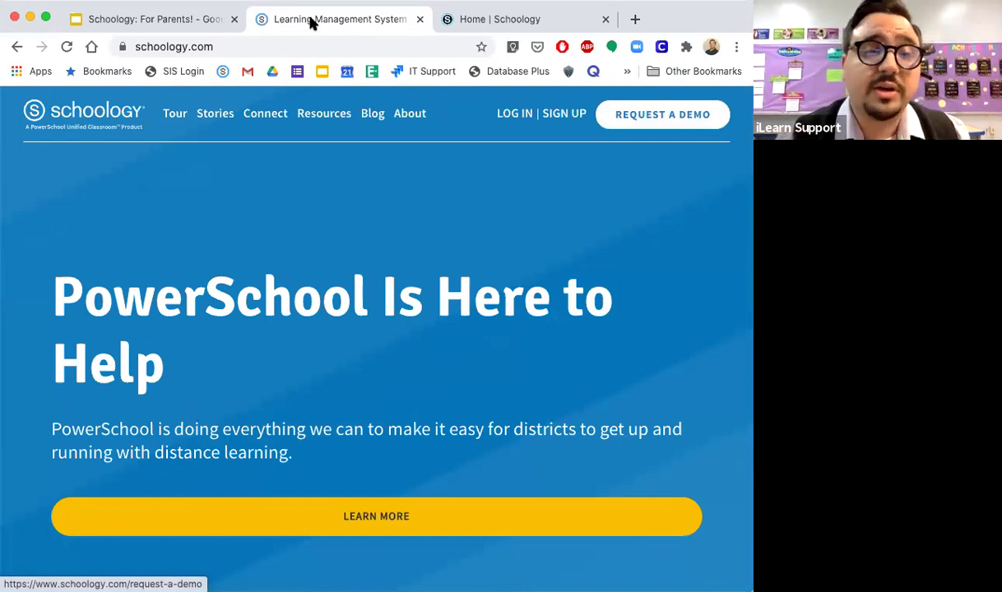
pyautogui.moveTo(563, 116)
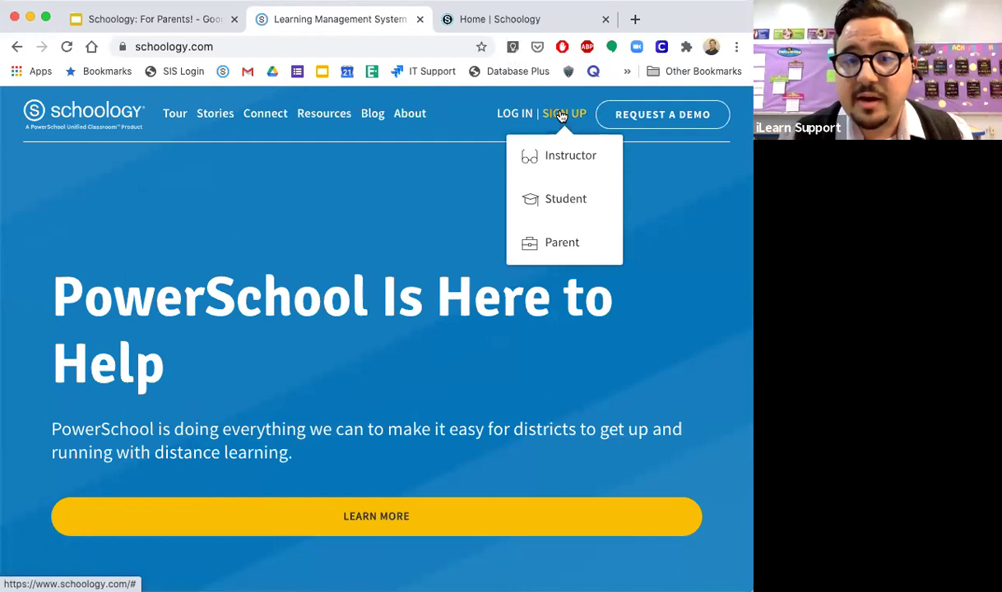
pyautogui.click(547, 245)
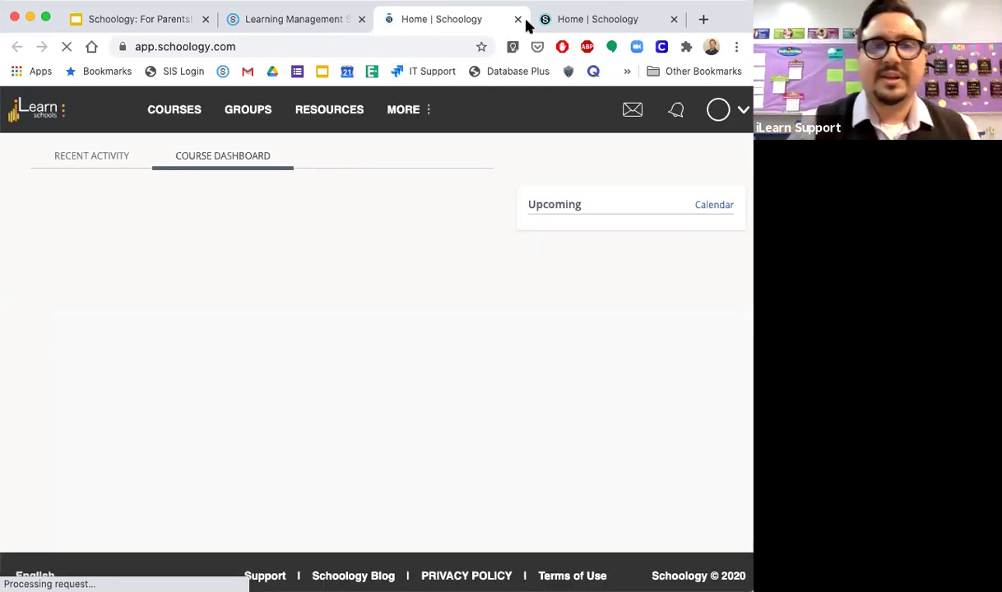
pyautogui.click(517, 18)
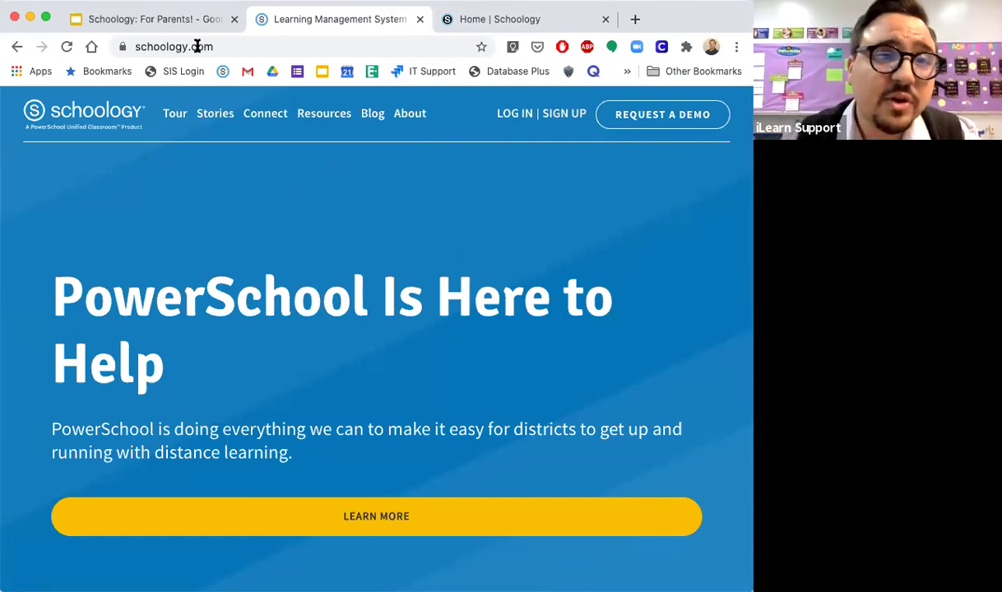
# - Revisit the slide on retrieving the student access code and return to the "Let's hop in" slide
pyautogui.press('super+1')
pyautogui.press('Right')
pyautogui.press('Right')
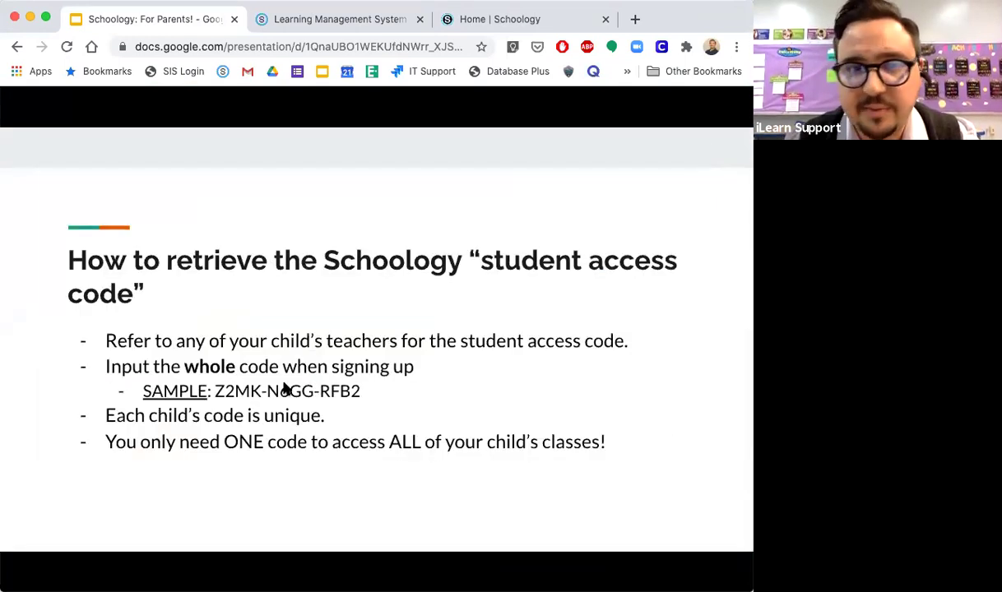
pyautogui.press('Right')
pyautogui.press('Right')
pyautogui.press('Right')
pyautogui.press('Left')
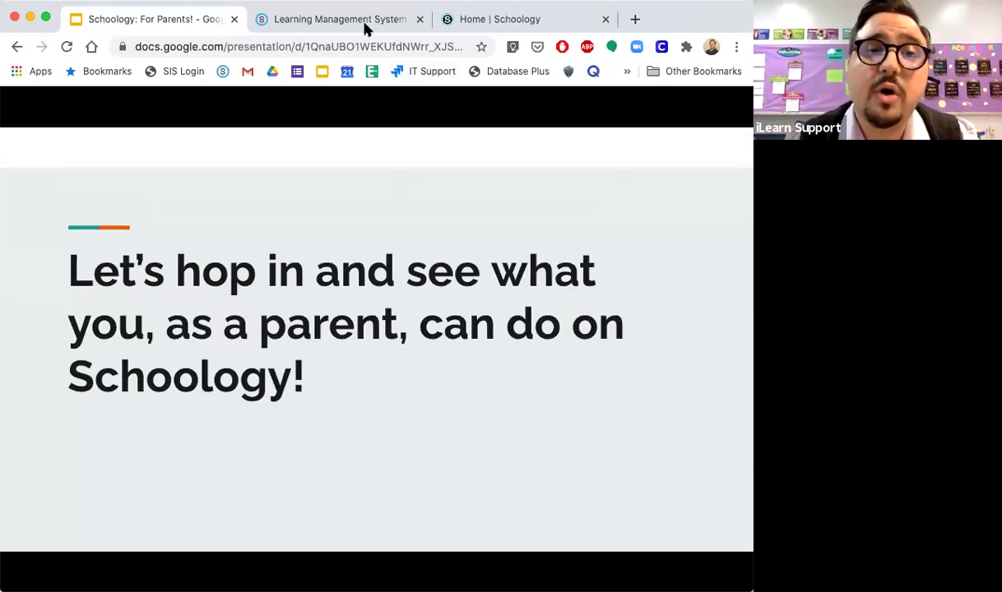
# - Go to the signed-in parent's Schoology home page and check the parent account's own course list
pyautogui.click(367, 29)
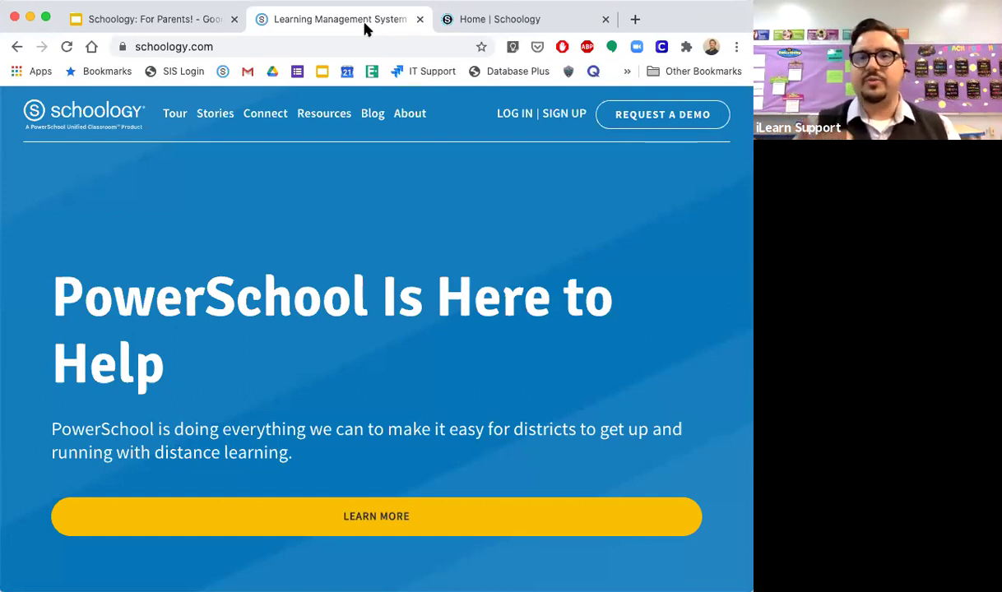
pyautogui.click(485, 22)
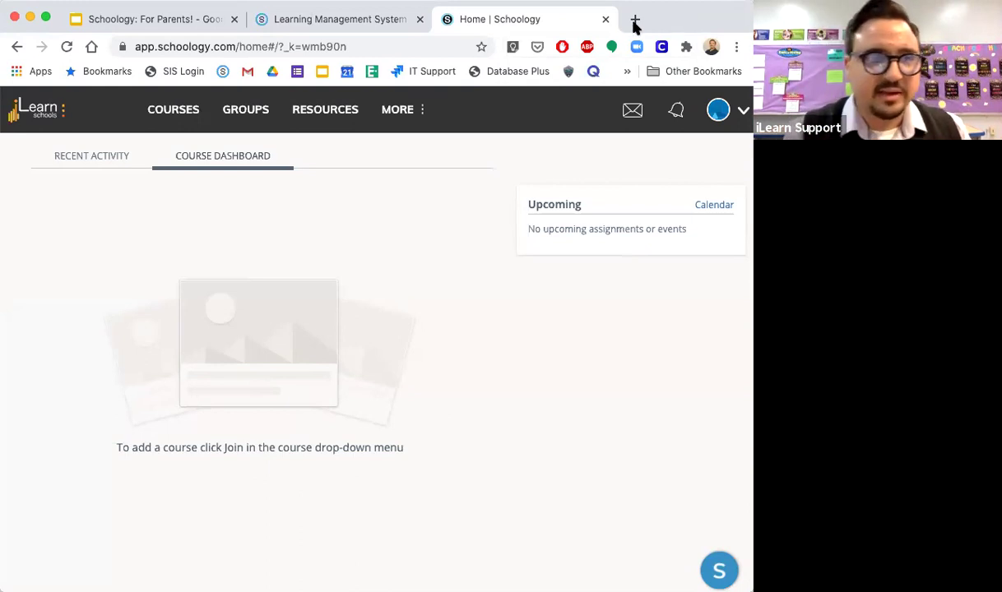
pyautogui.click(169, 114)
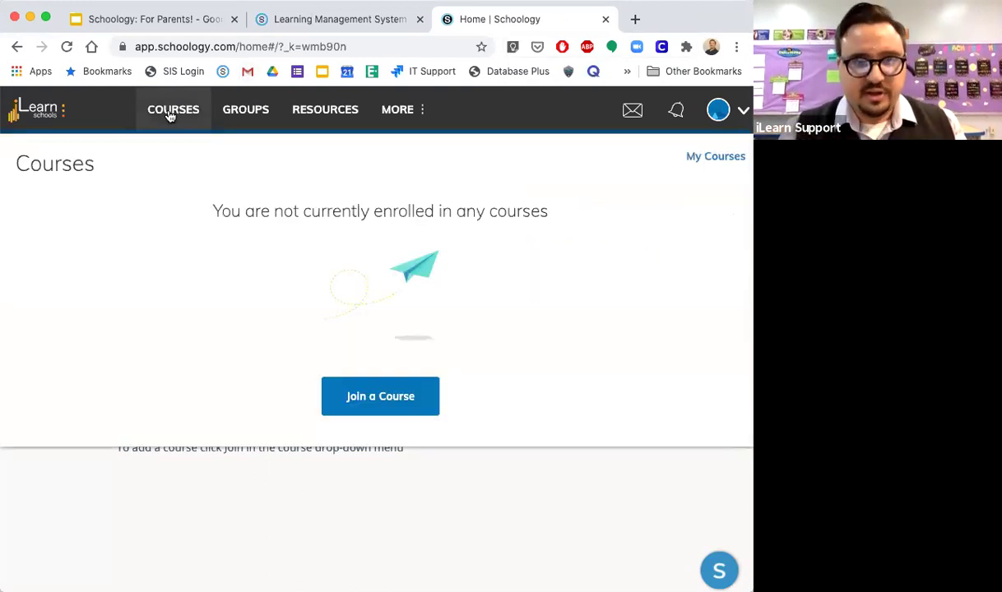
pyautogui.click(220, 475)
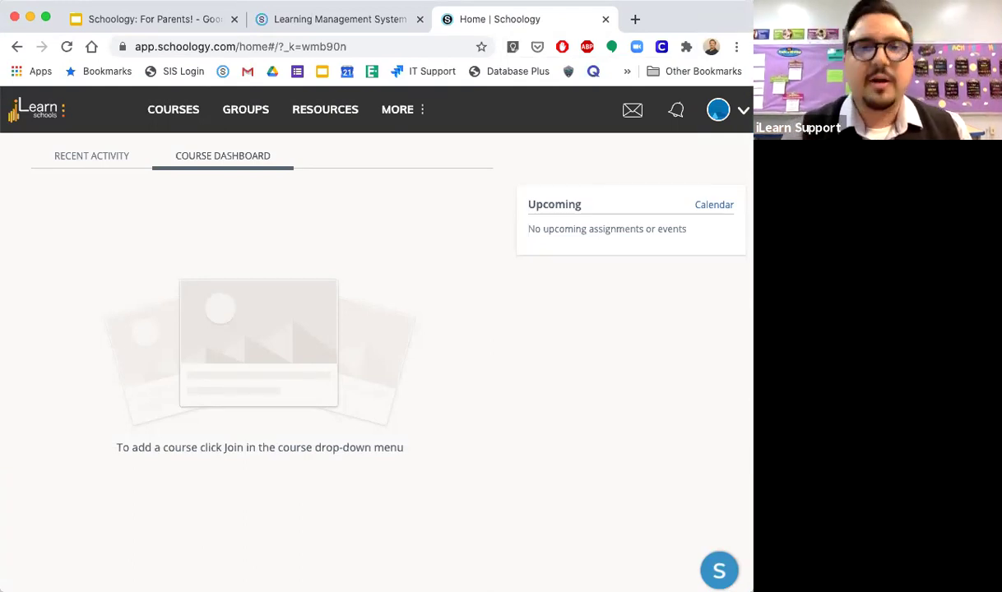
# - Switch from the parent account to the linked child's account at Bergen ASCS - High
pyautogui.moveTo(662, 25); pyautogui.dragTo(640, 25)
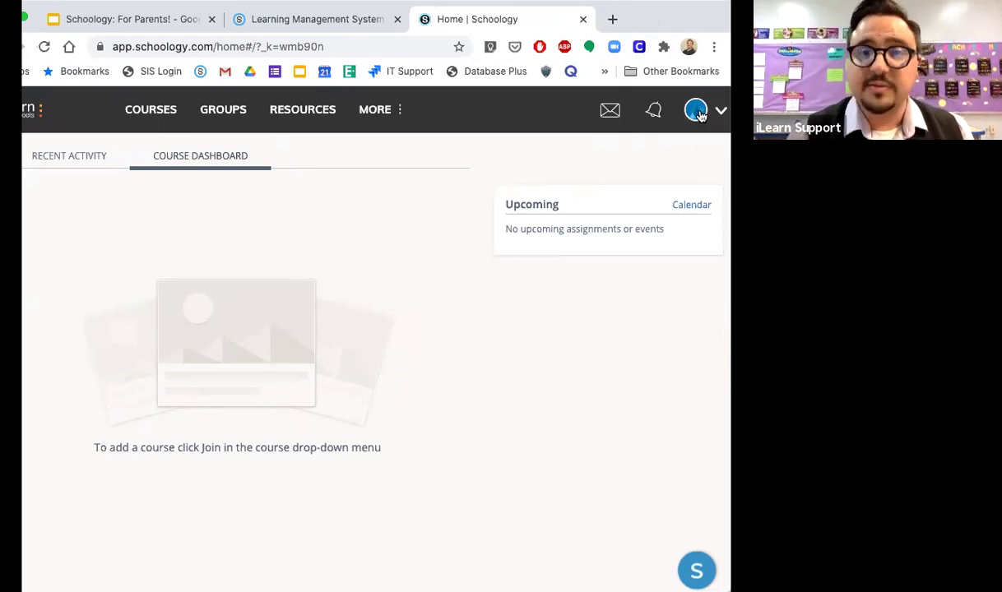
pyautogui.click(696, 112)
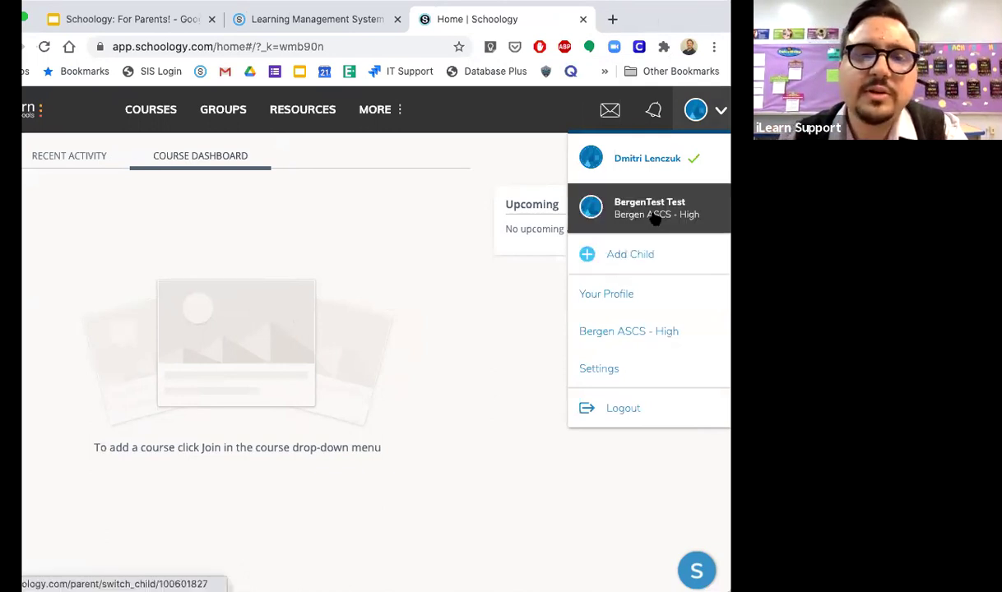
pyautogui.click(655, 212)
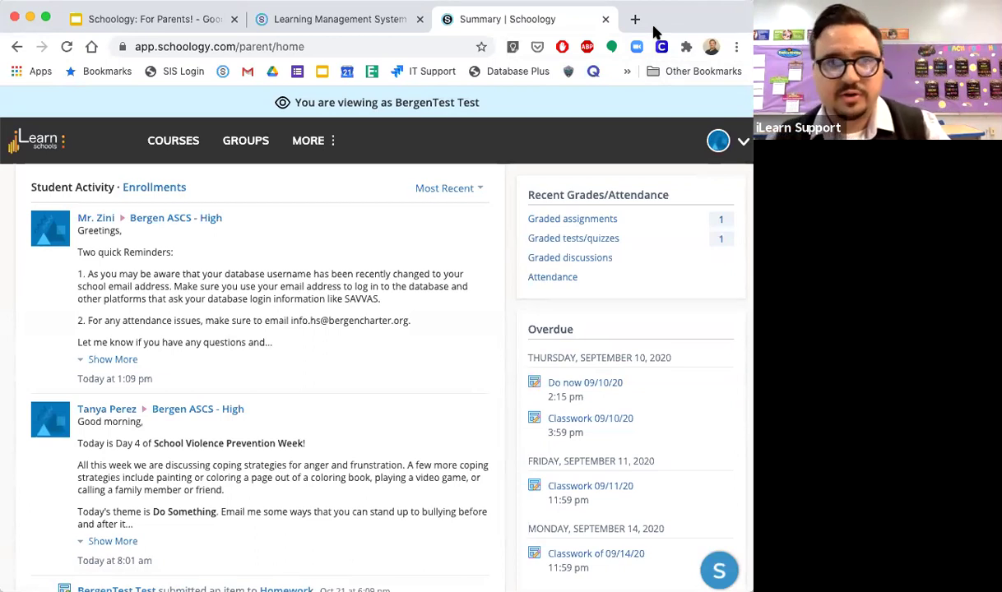
# - Open Test Course: Section 1 from the child's courses, then expand and collapse its Homework folder
pyautogui.click(174, 148)
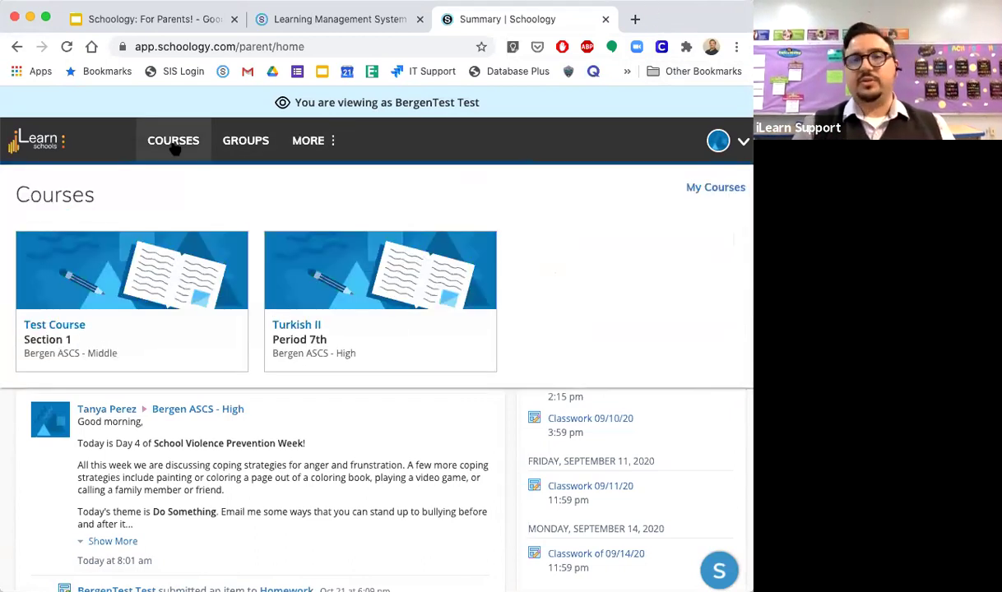
pyautogui.click(78, 323)
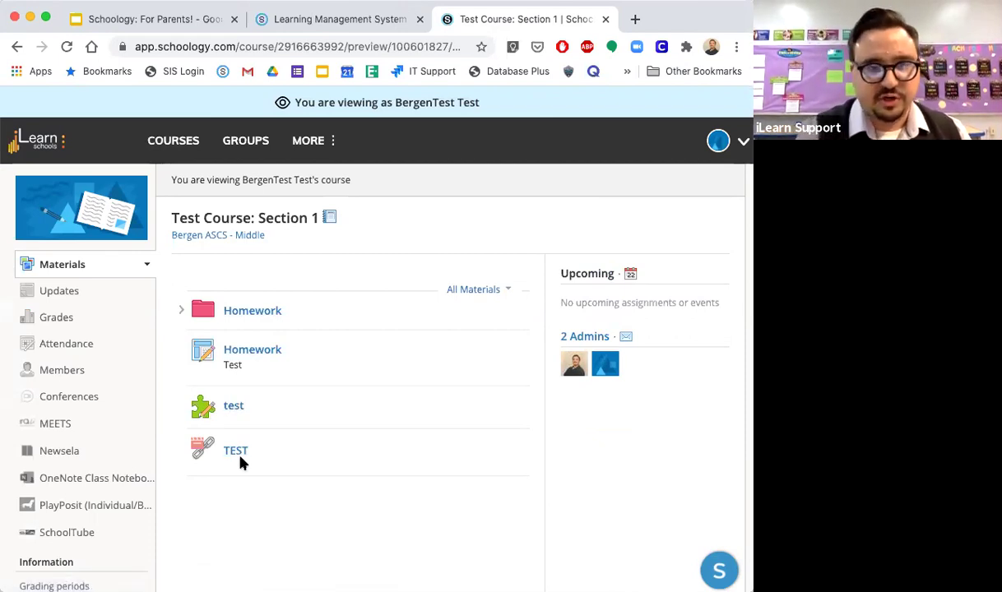
pyautogui.click(181, 313)
pyautogui.click(181, 312)
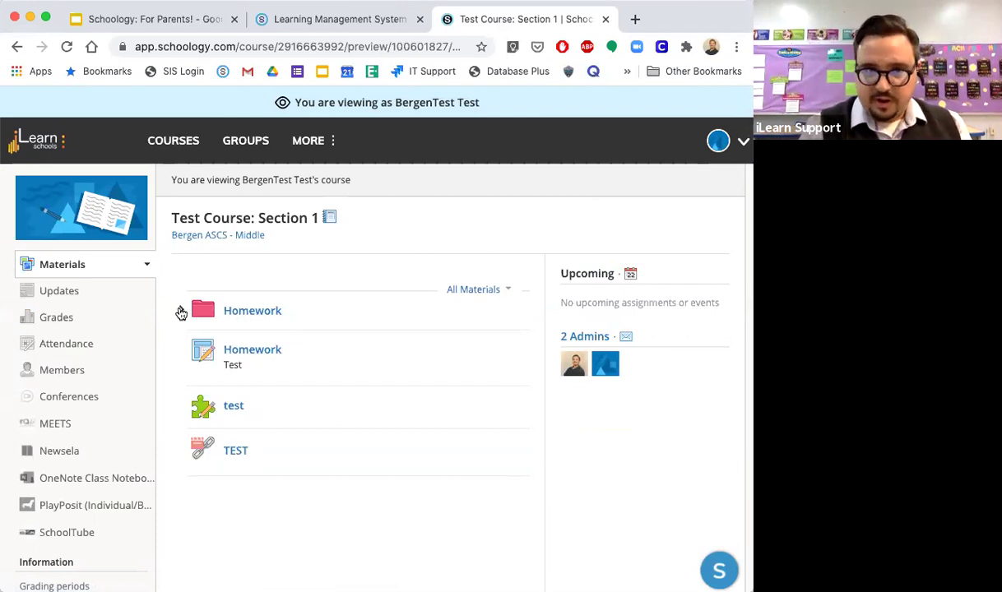
# - View the Homework assignment and the test quiz with their grades, returning to the course materials after each
pyautogui.click(256, 350)
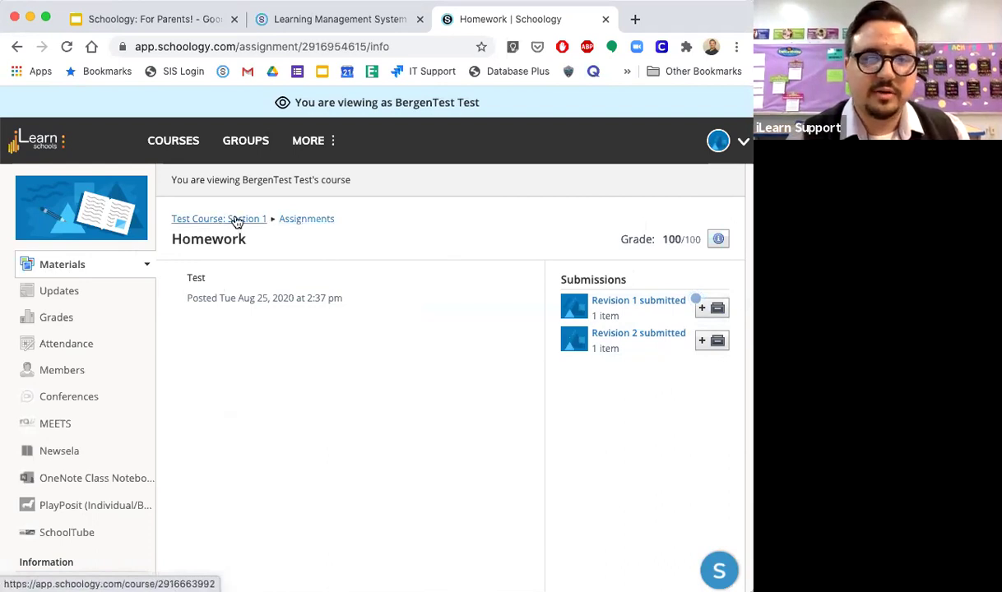
pyautogui.click(71, 269)
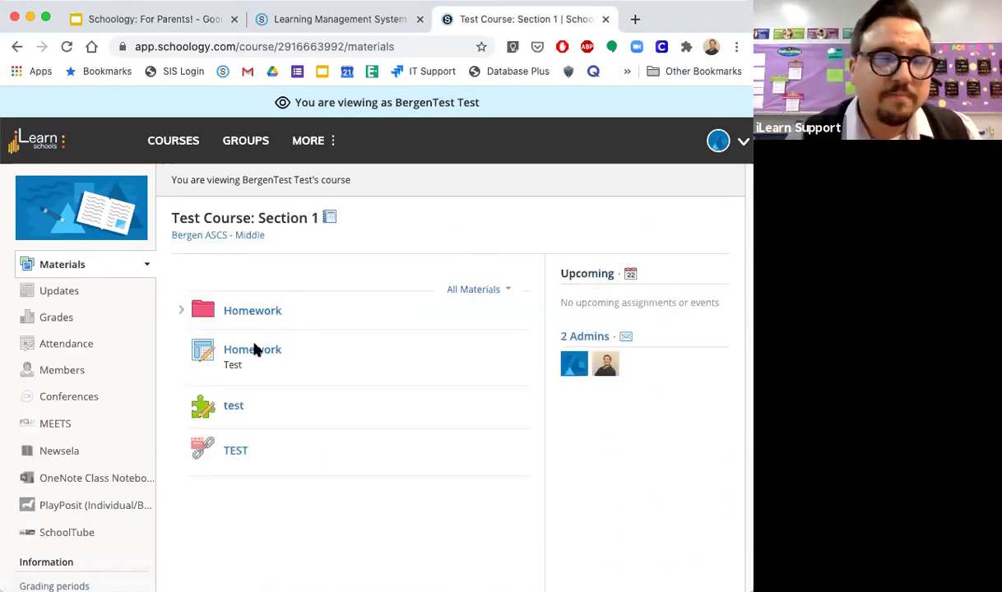
pyautogui.click(233, 407)
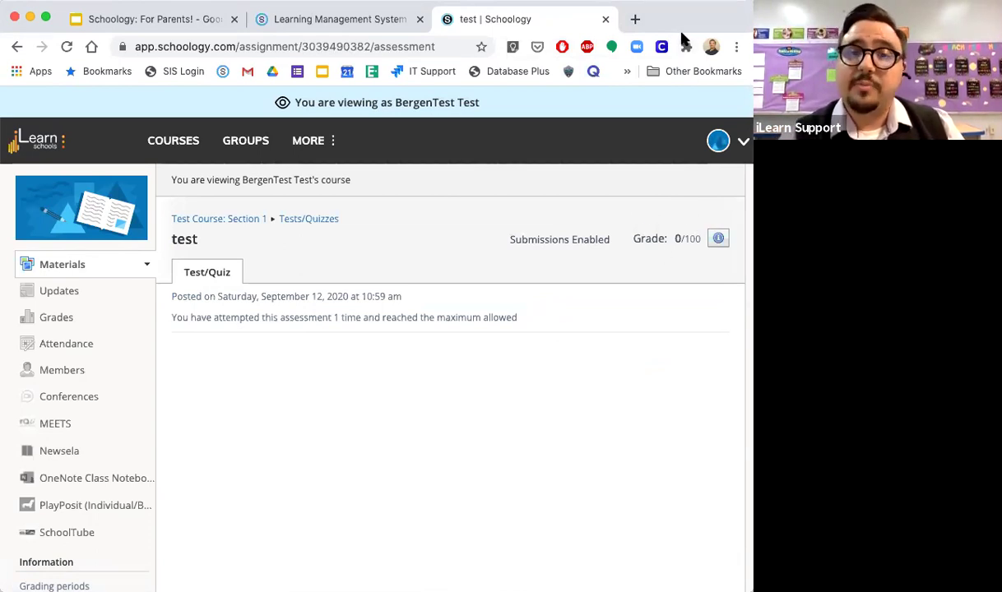
pyautogui.moveTo(628, 240)
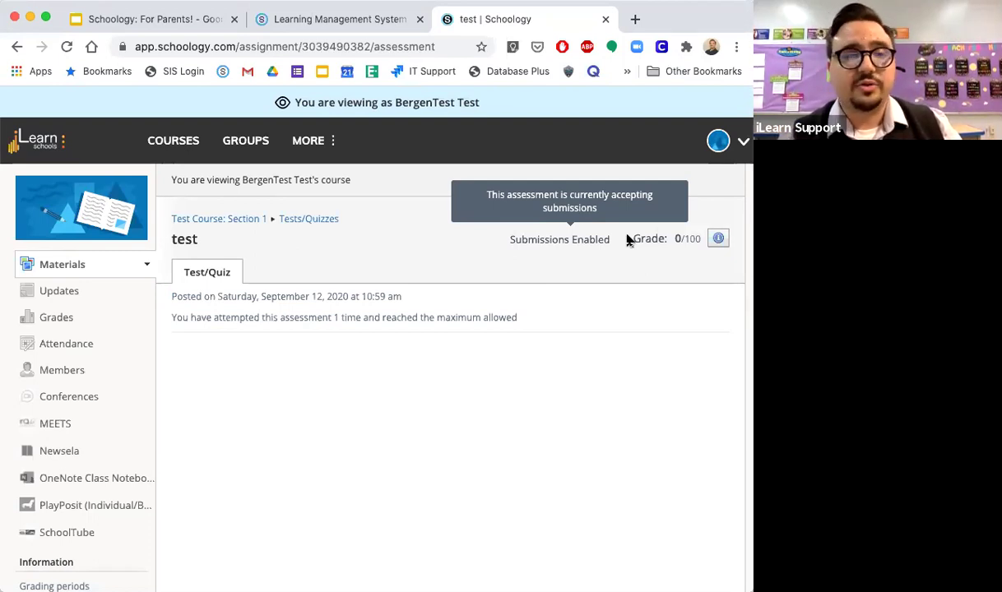
pyautogui.click(82, 271)
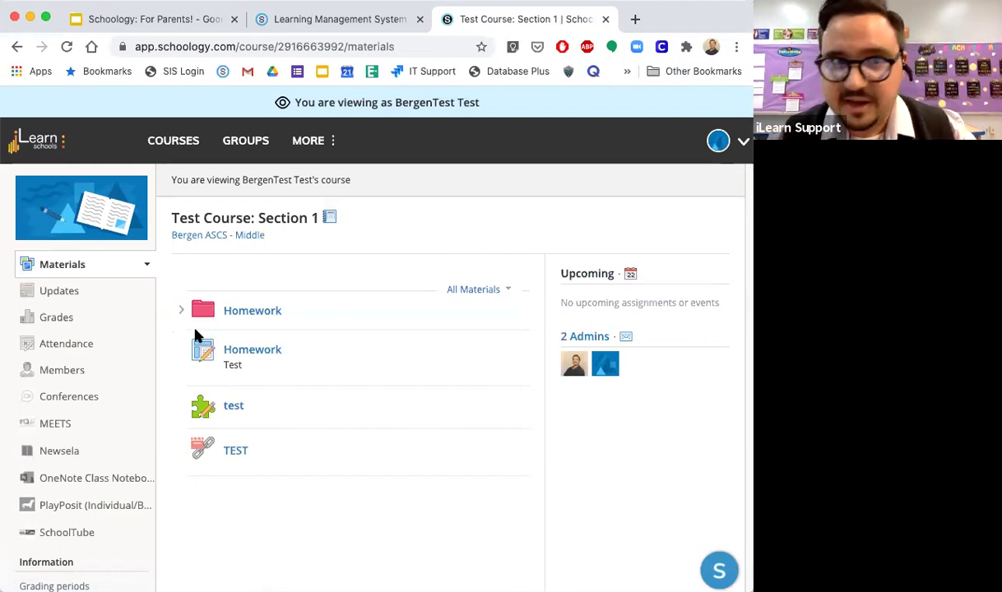
# - View the course's Updates and examine the child's Grades by quarter and category
pyautogui.click(66, 296)
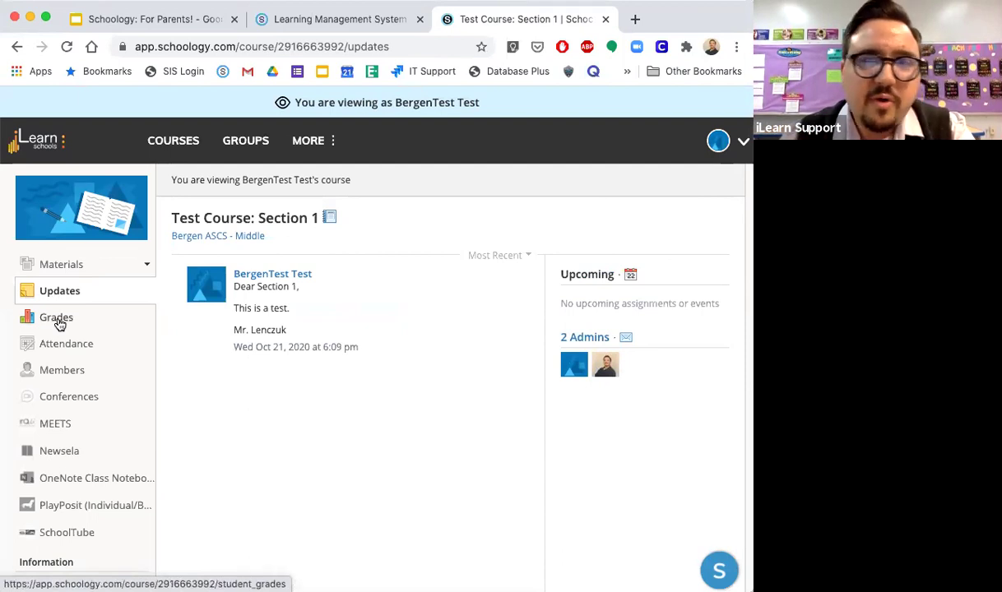
pyautogui.click(58, 320)
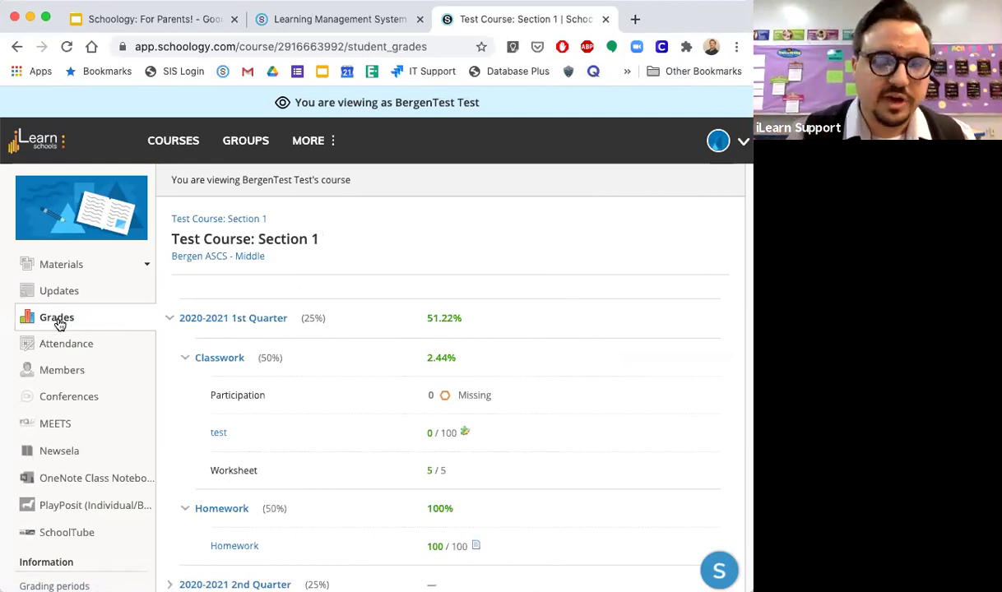
pyautogui.scroll(-3, 561, 449)
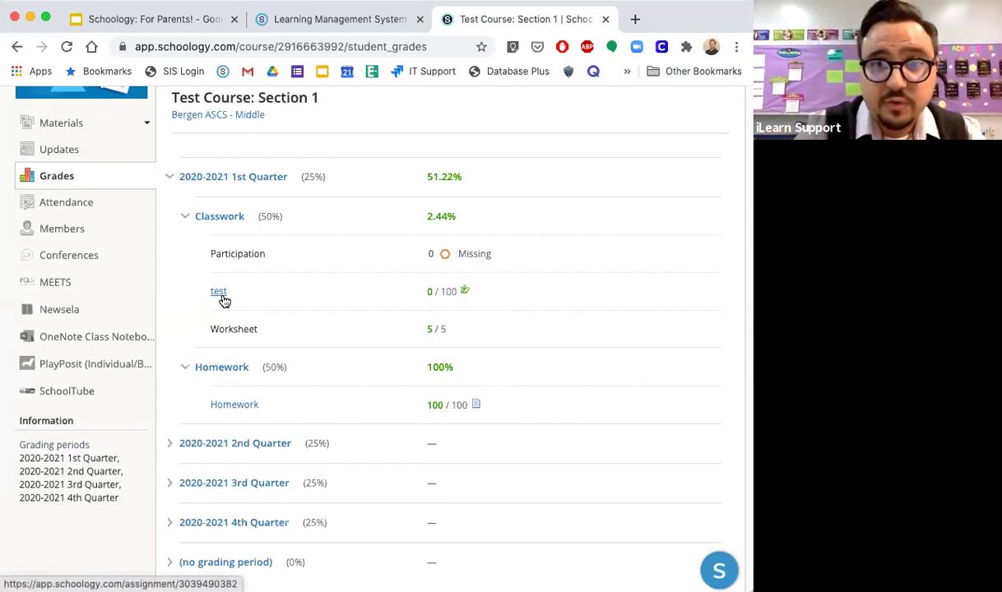
# - Open the test item from the grades list in a separate tab, recheck the Classwork grades, and return to the course materials
pyautogui.click(217, 293)
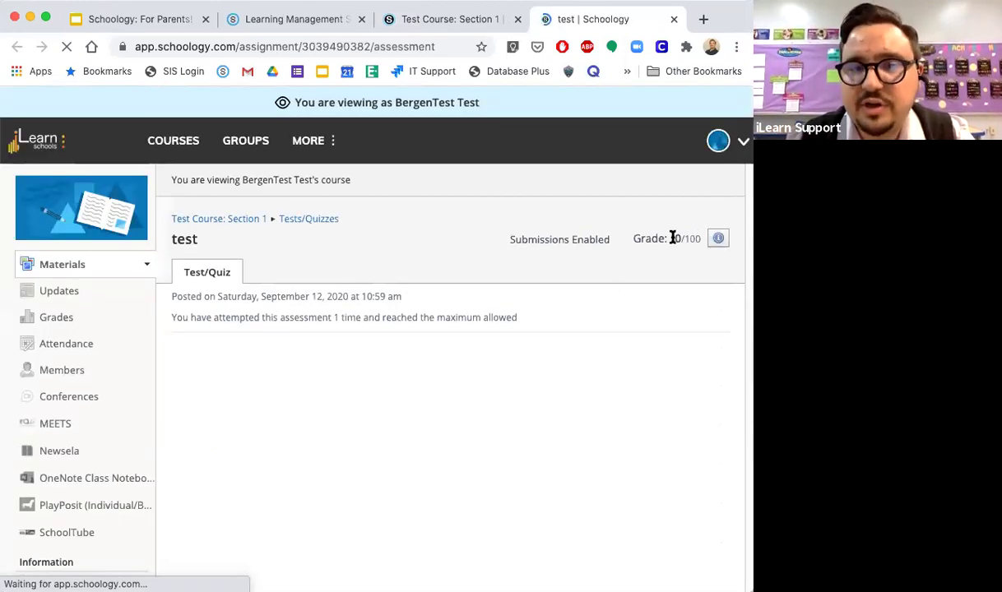
pyautogui.click(451, 18)
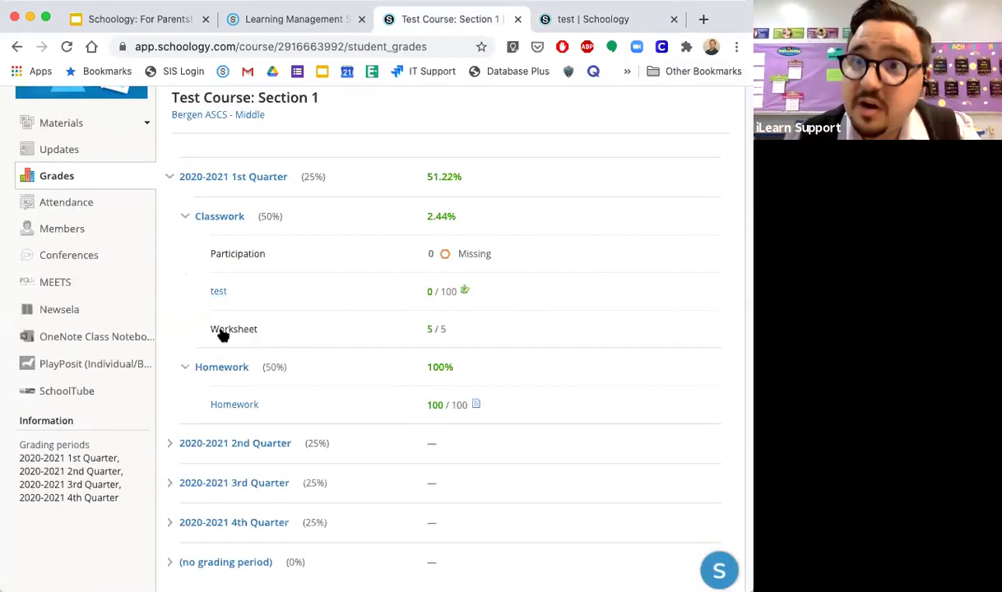
pyautogui.moveTo(219, 334)
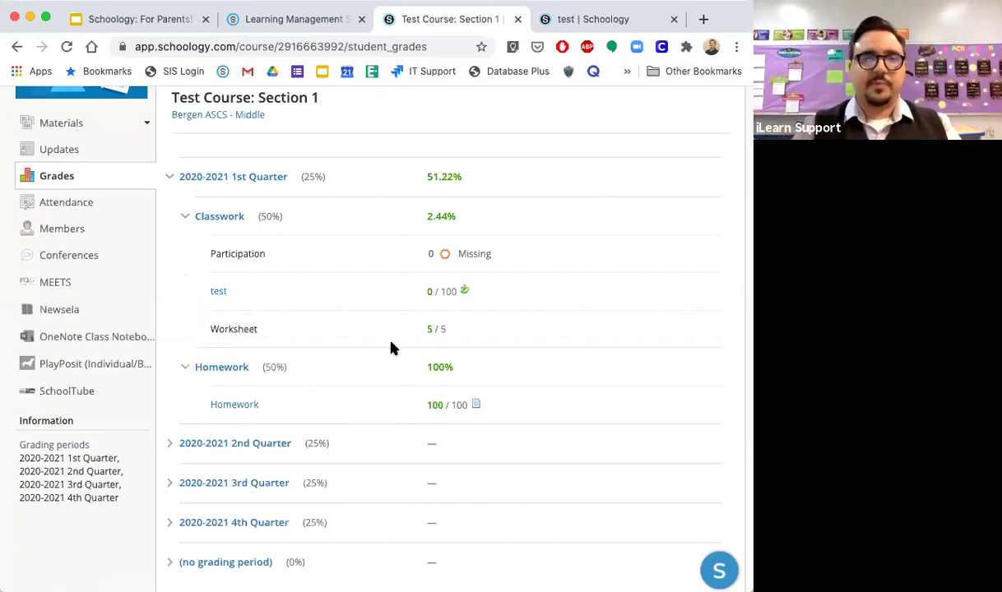
pyautogui.moveTo(217, 250)
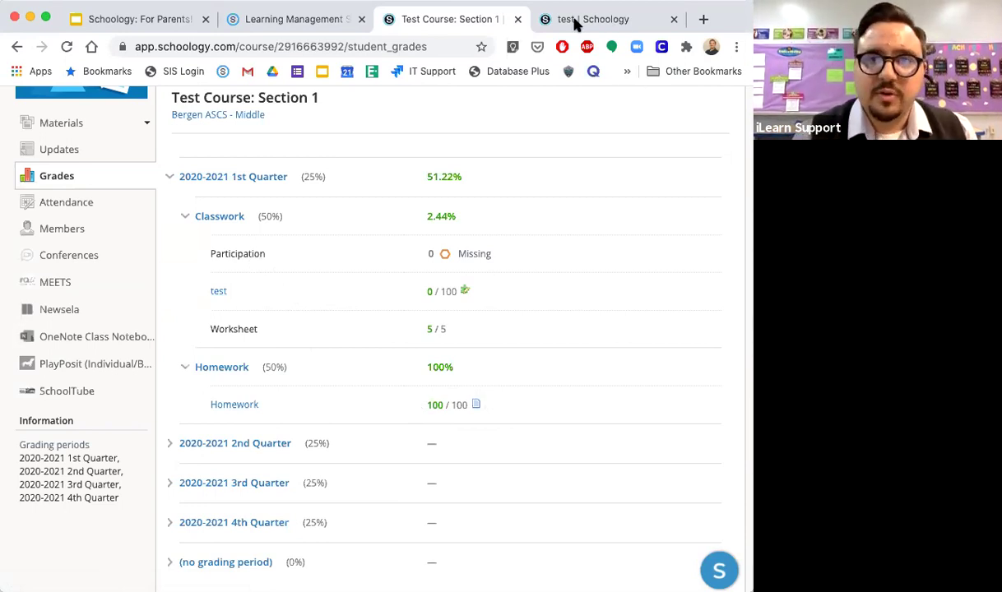
pyautogui.click(306, 18)
pyautogui.click(405, 25)
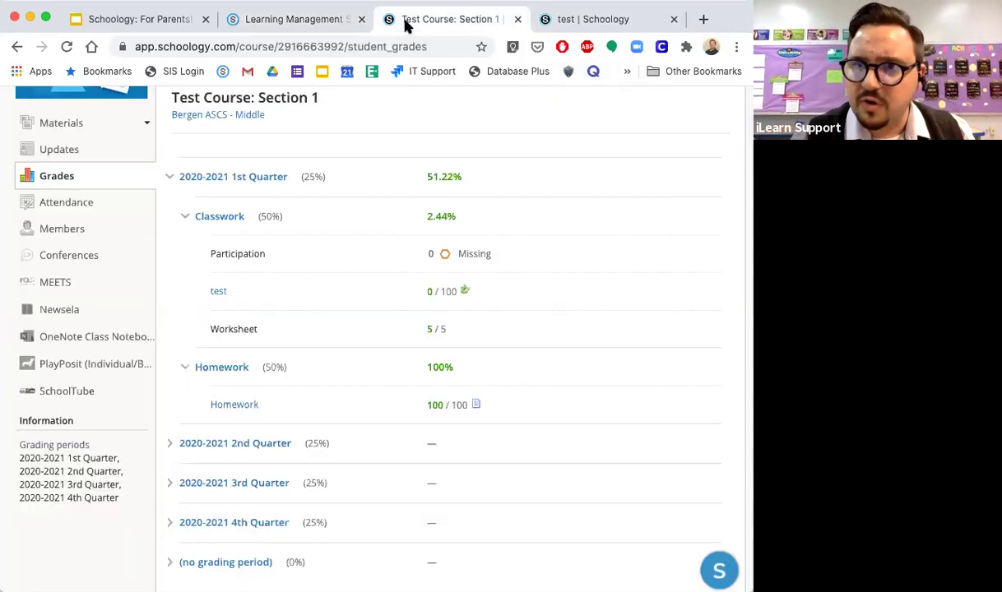
pyautogui.click(49, 123)
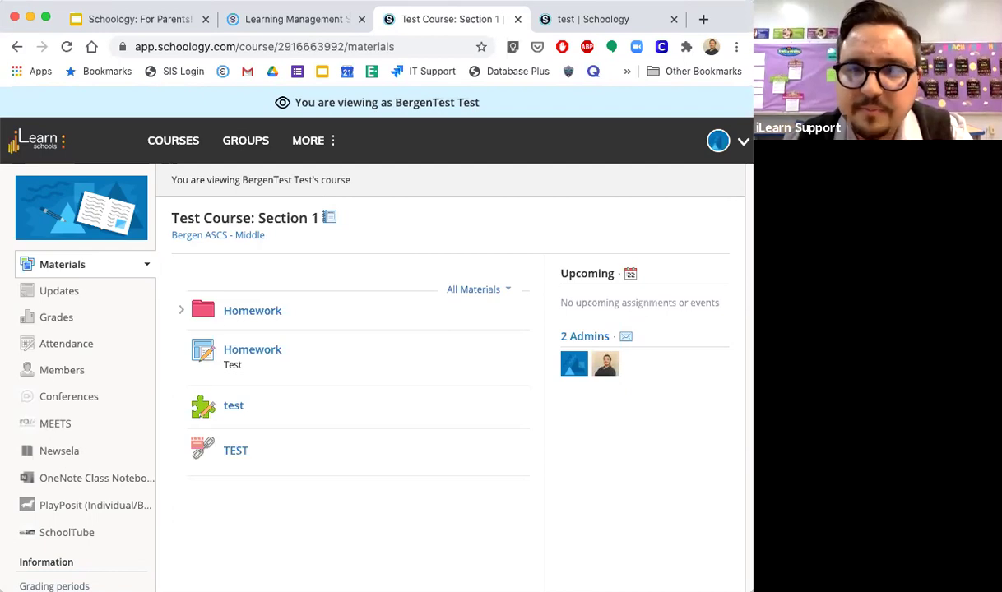
# - Switch to the Google Slides presentation, advance it to the "Questions?" slide, and return to the Schoology course
pyautogui.click(107, 17)
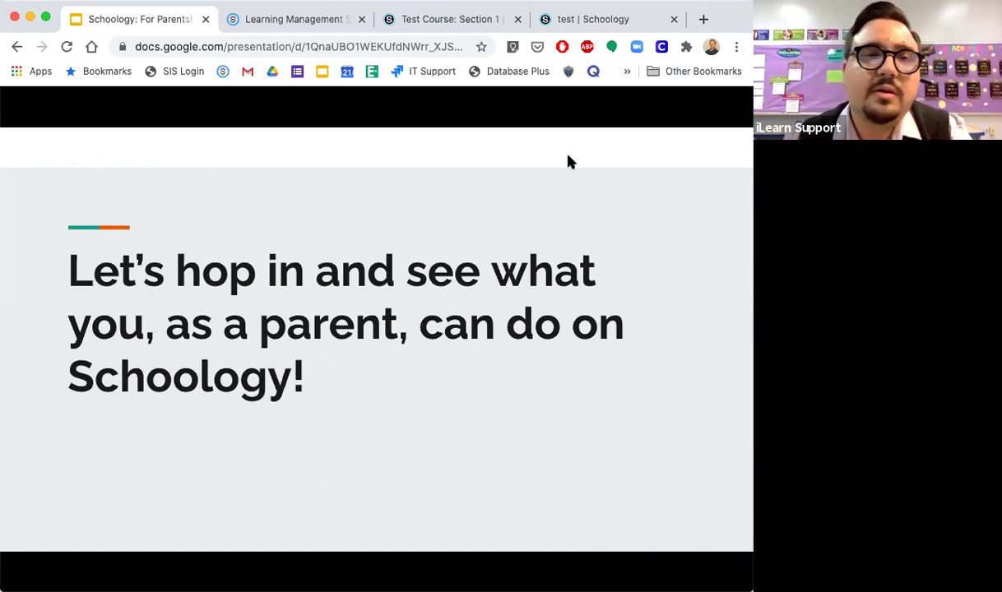
pyautogui.click(228, 194)
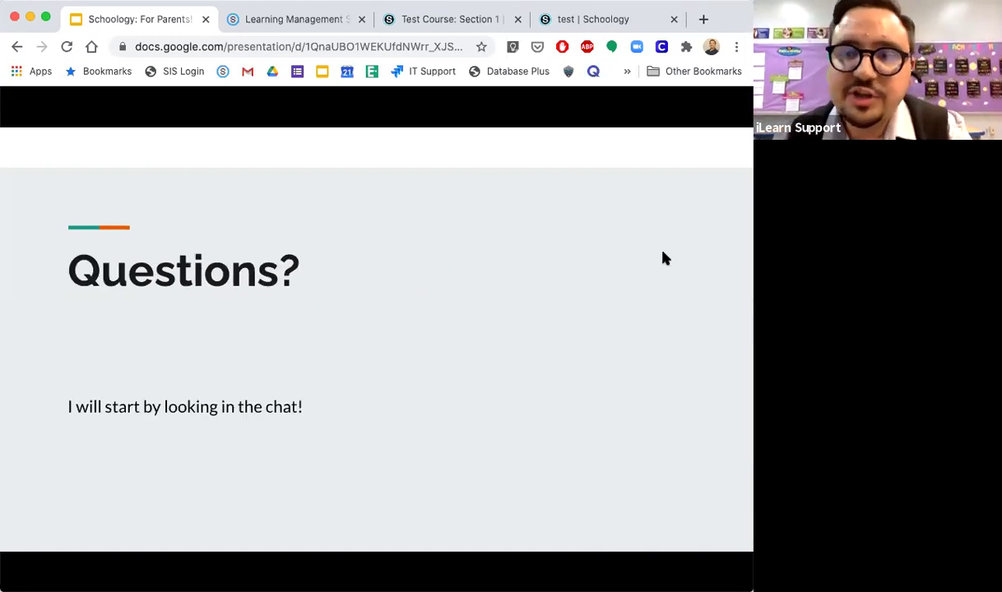
pyautogui.click(311, 20)
pyautogui.click(398, 20)
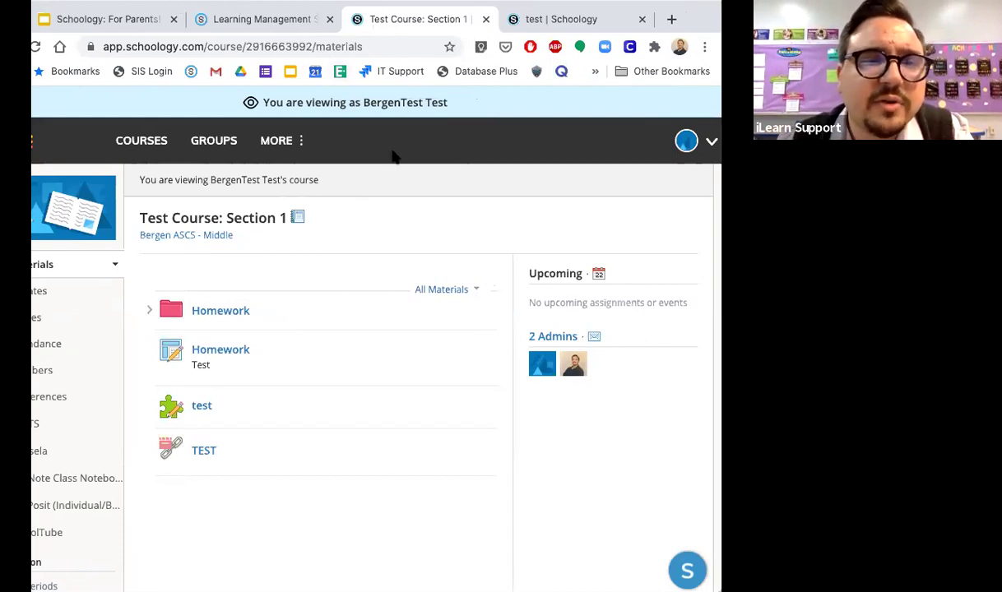
# - Switch from the child's view to the parent account and check its notifications, closing the list when done
pyautogui.click(718, 141)
pyautogui.click(663, 198)
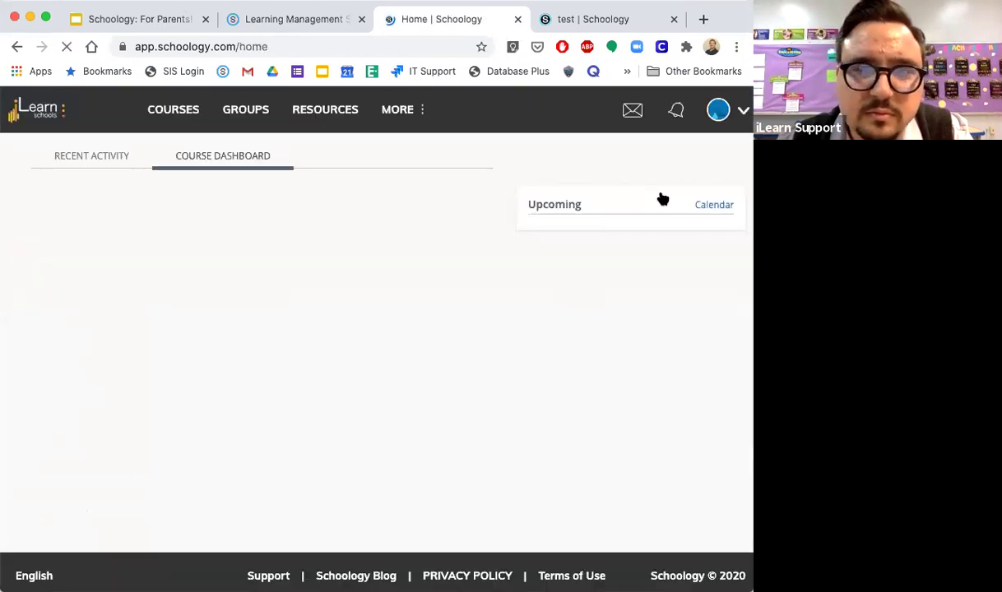
pyautogui.click(677, 114)
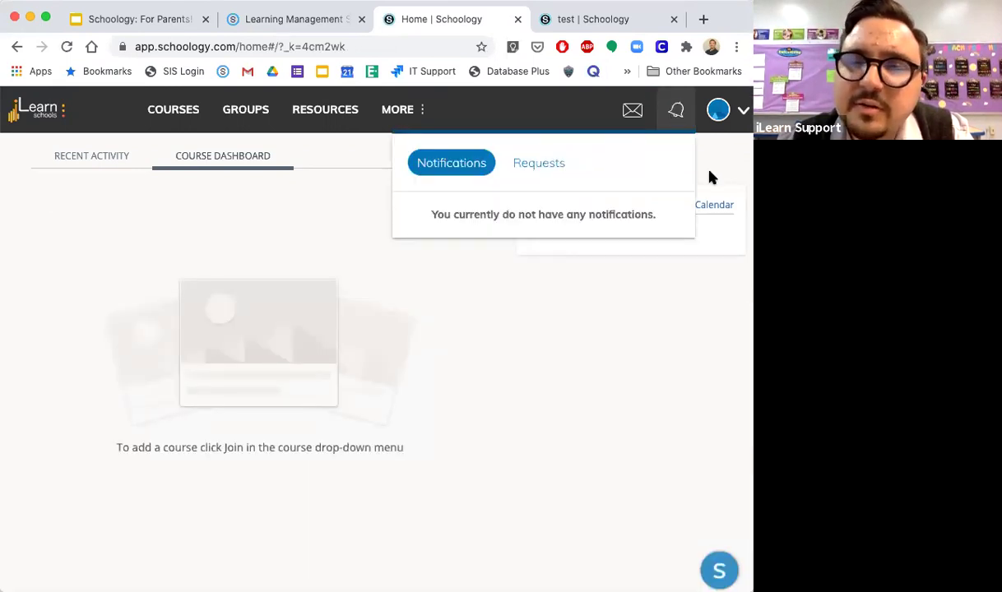
pyautogui.click(675, 112)
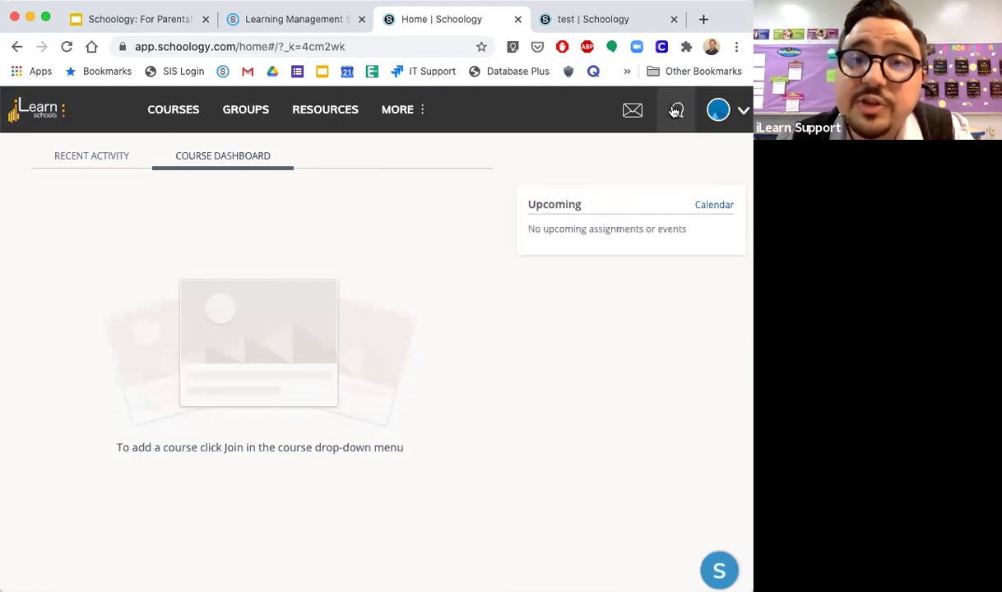
pyautogui.click(674, 112)
pyautogui.click(355, 175)
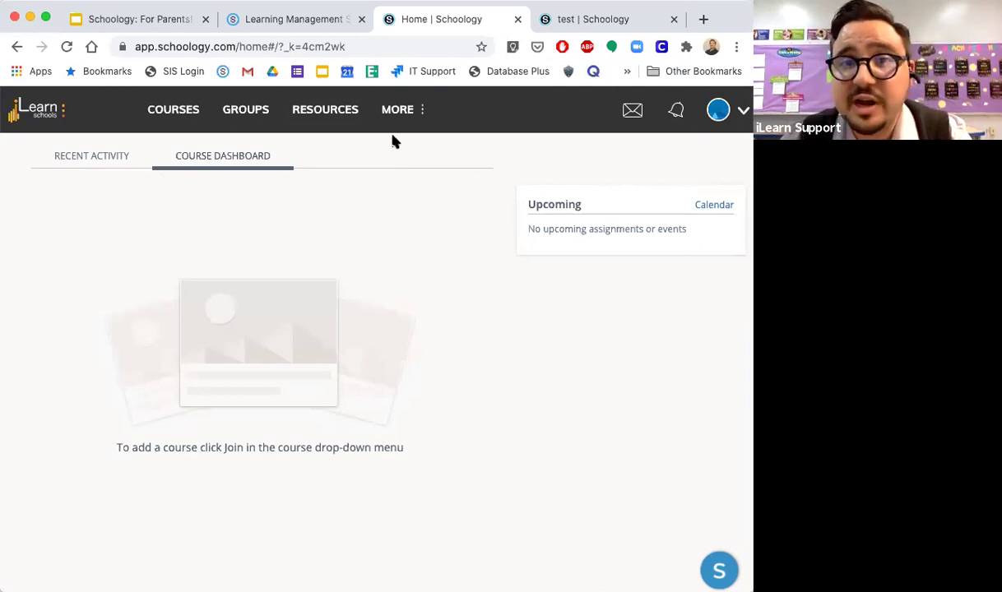
# - Switch back to the child's view and open Test Course: Section 1 from the child's courses
pyautogui.click(718, 109)
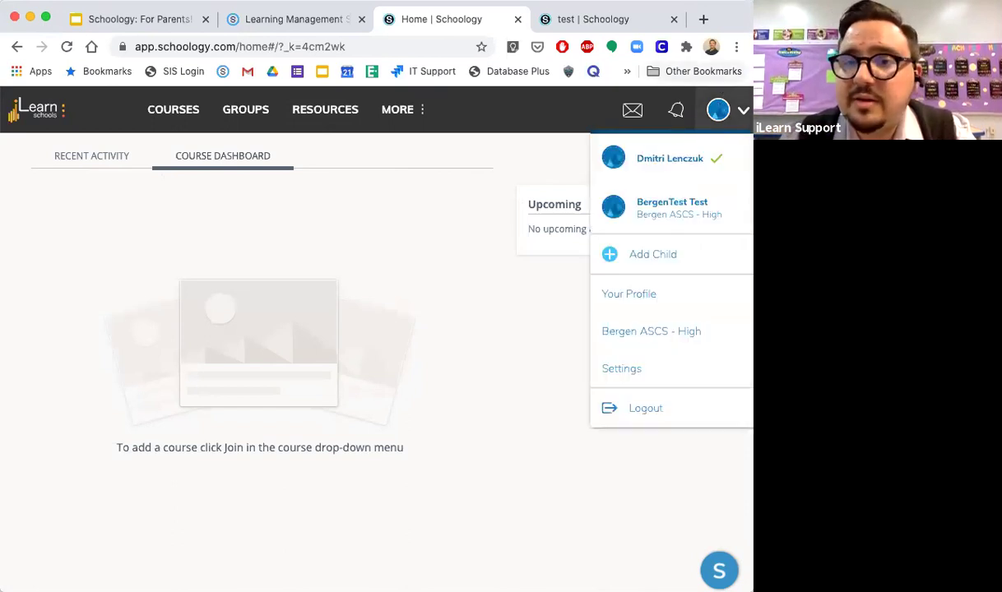
pyautogui.click(667, 213)
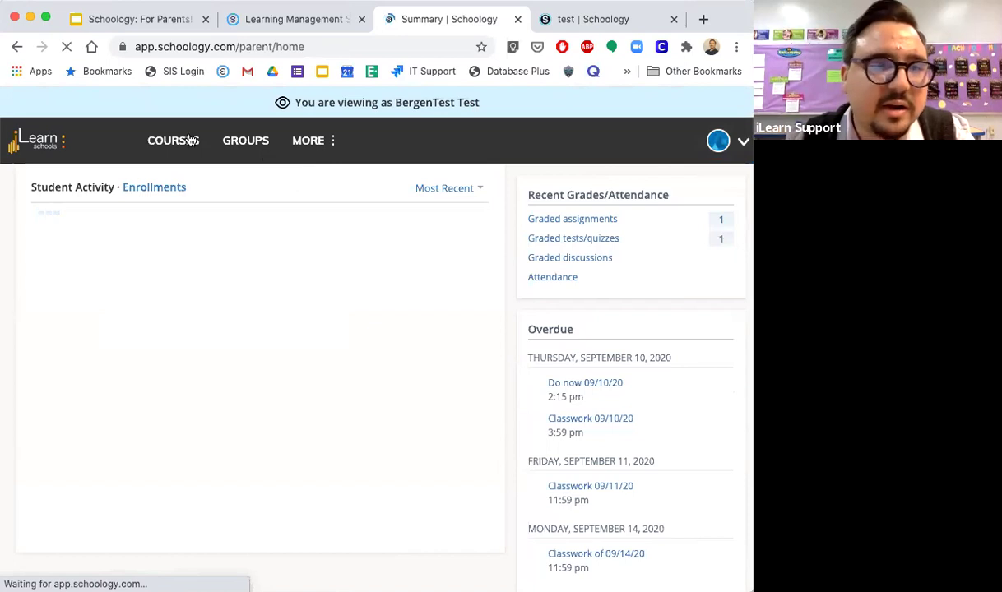
pyautogui.click(171, 161)
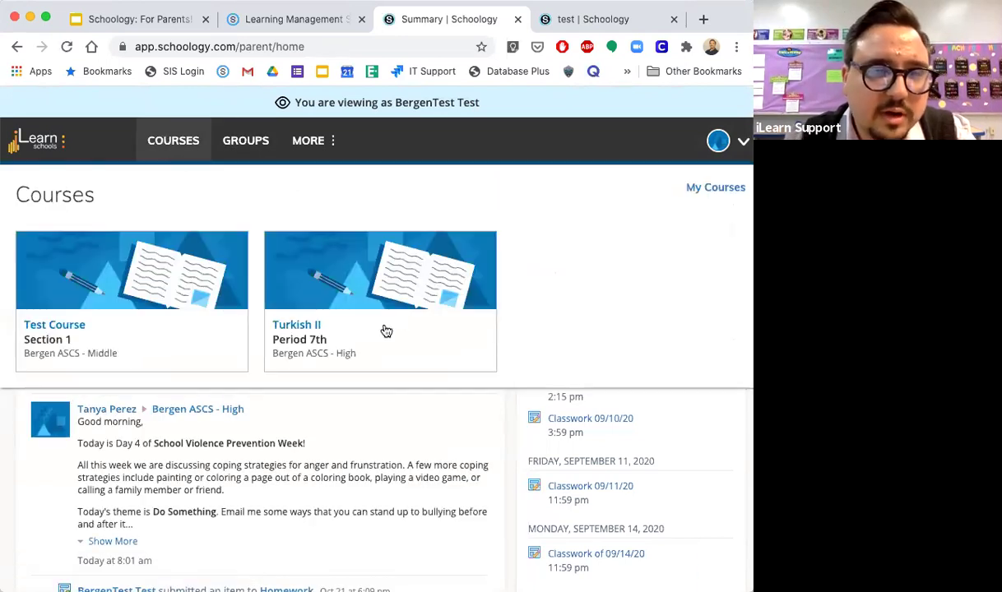
pyautogui.click(186, 323)
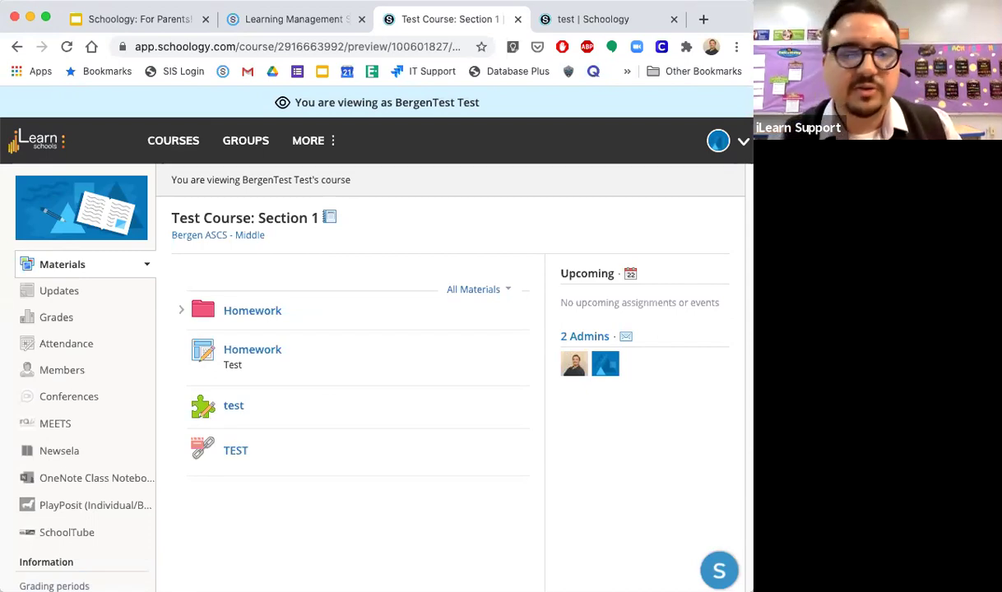
# - View the Revision 1 submission of the Homework assignment, highlight its submission date, and close the submission
pyautogui.click(237, 352)
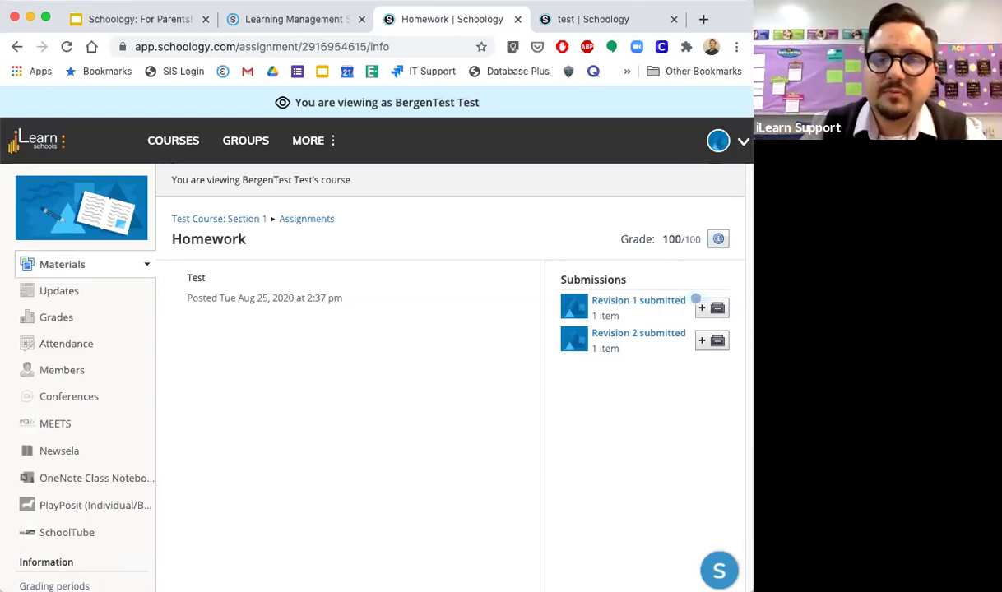
pyautogui.click(609, 304)
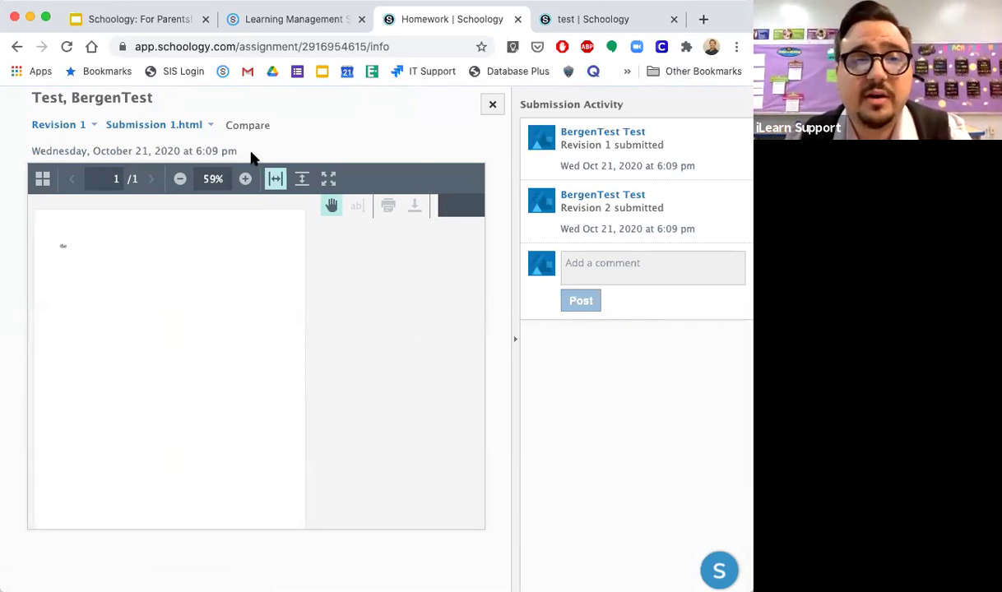
pyautogui.moveTo(85, 150); pyautogui.dragTo(503, 122)
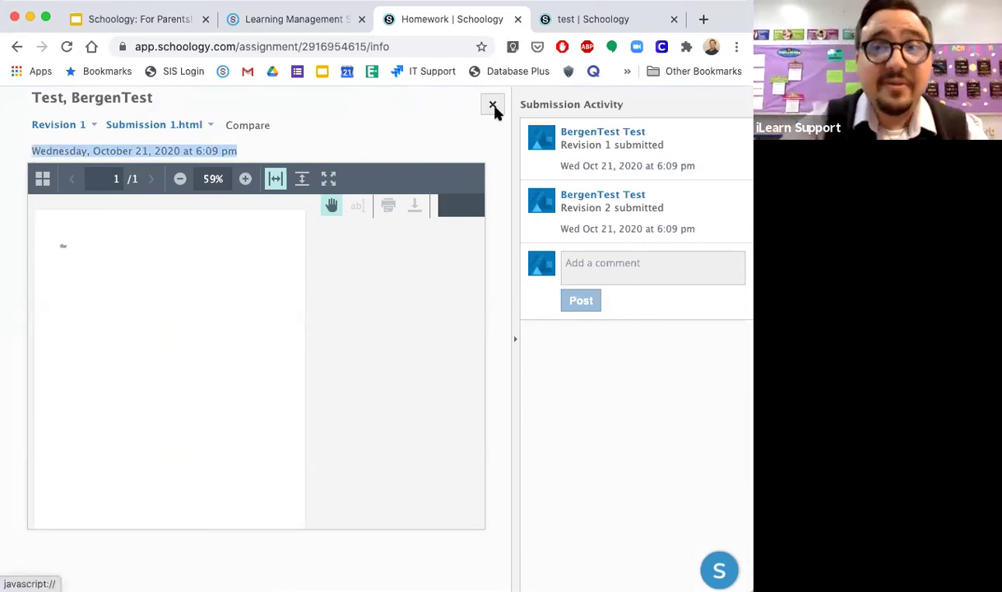
pyautogui.click(492, 106)
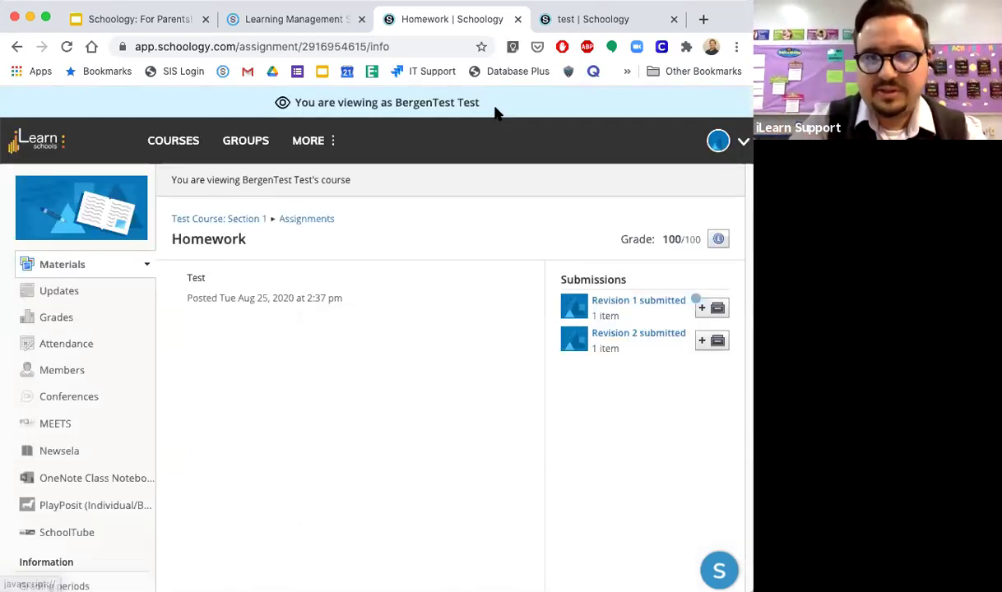
# - Try to open the course's Grades, reloading the page, and return to the Schoology home page
pyautogui.click(49, 320)
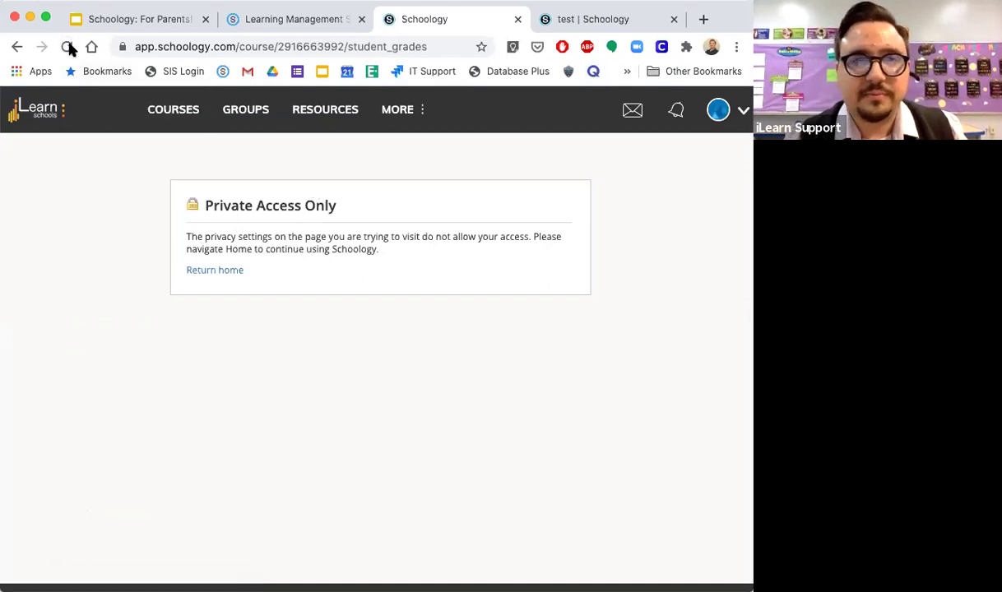
pyautogui.click(67, 46)
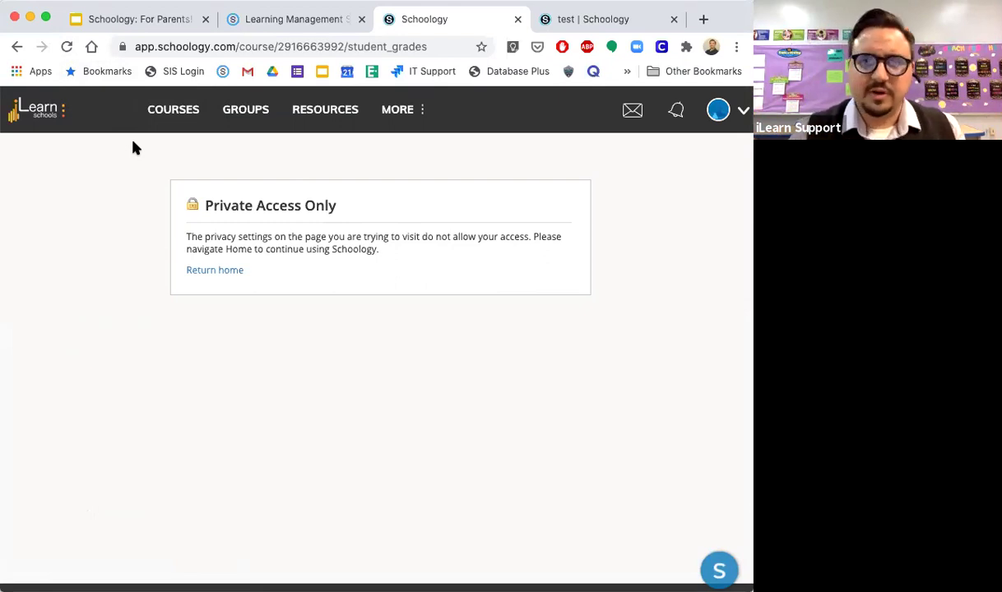
pyautogui.click(66, 47)
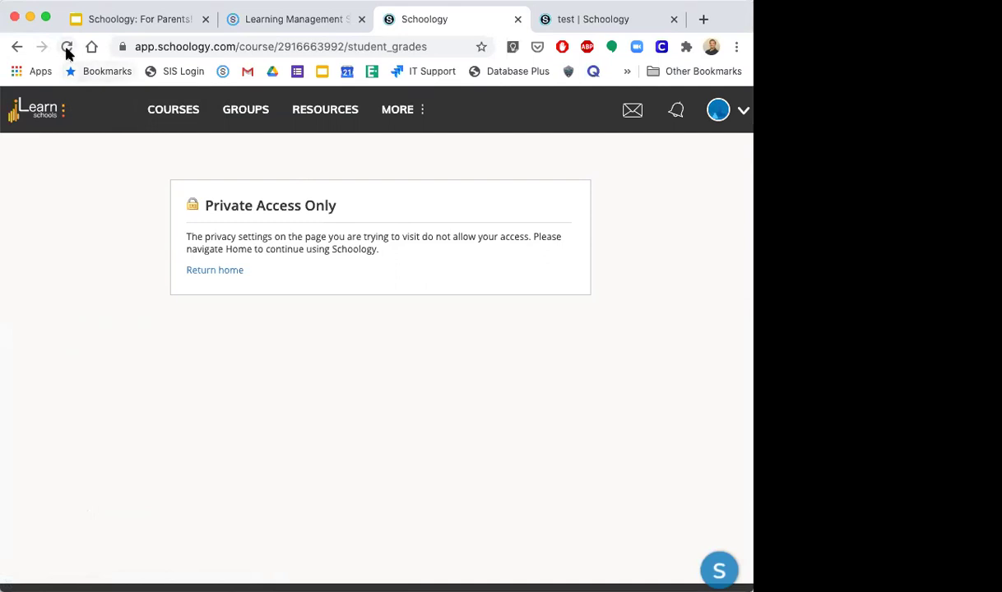
pyautogui.click(65, 47)
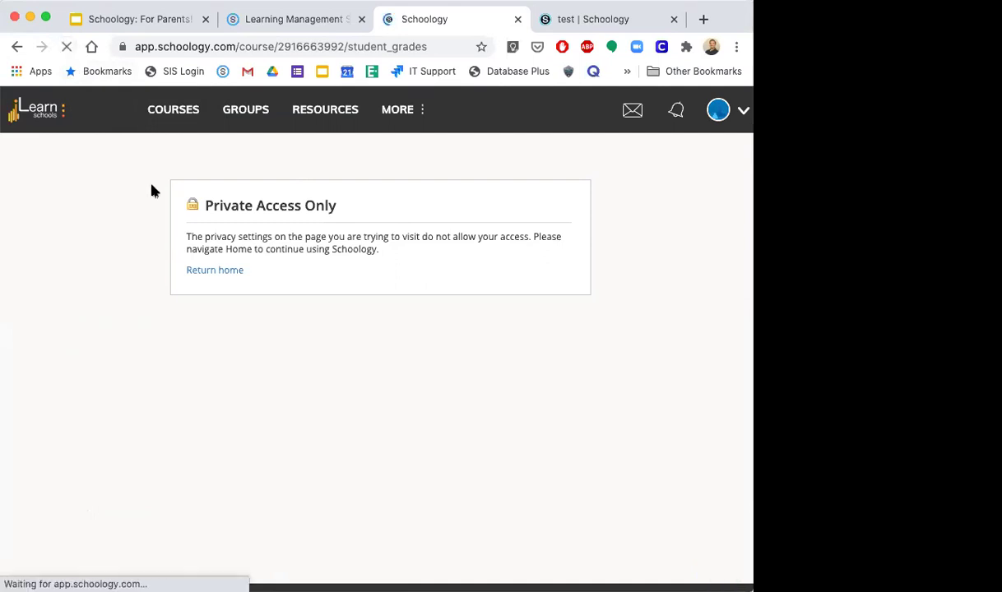
pyautogui.click(231, 275)
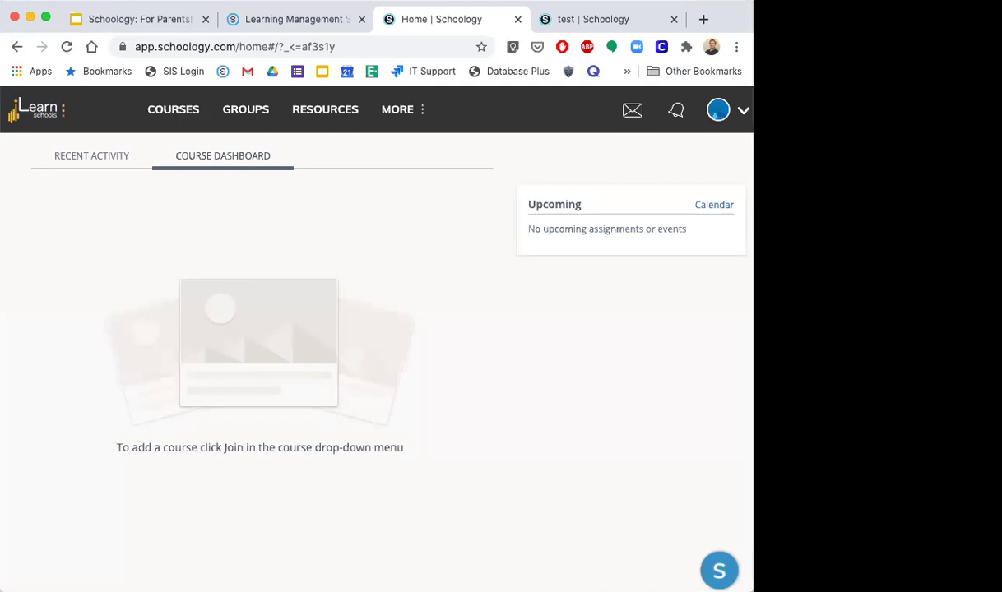
# - Select the child's account again and reopen Test Course: Section 1 from the course list
pyautogui.click(728, 112)
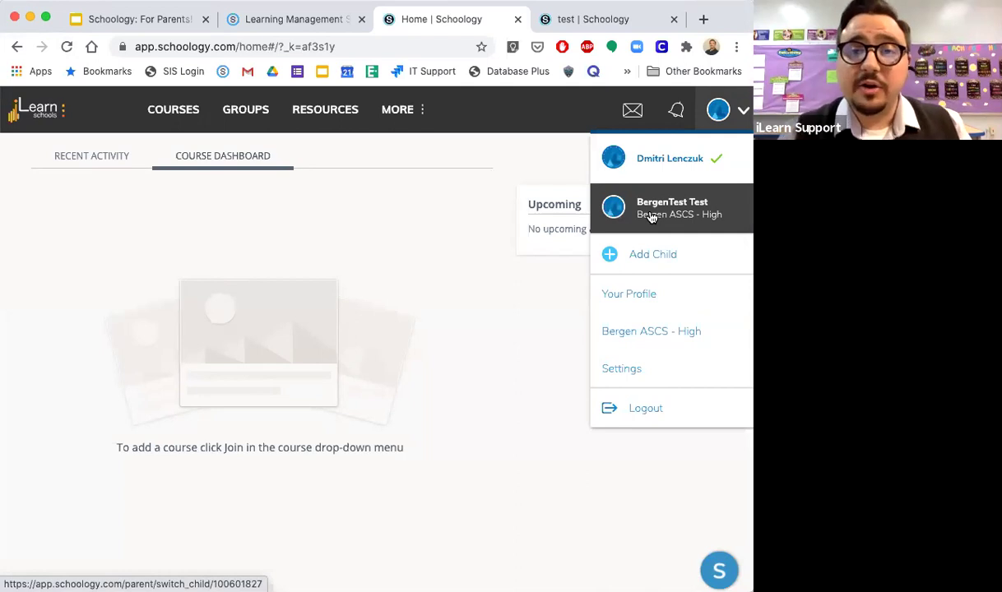
pyautogui.click(708, 211)
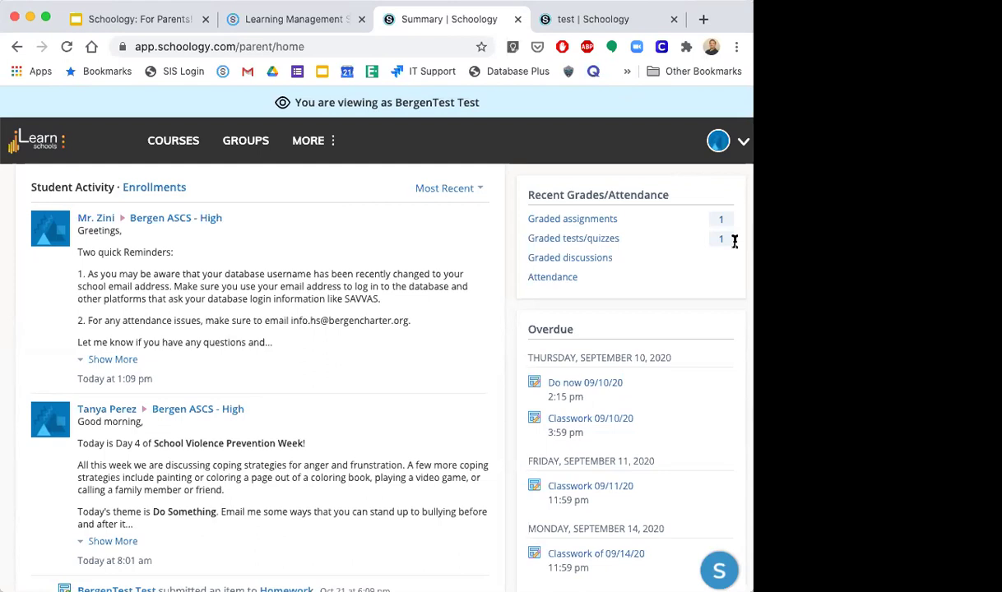
pyautogui.click(176, 143)
pyautogui.click(160, 352)
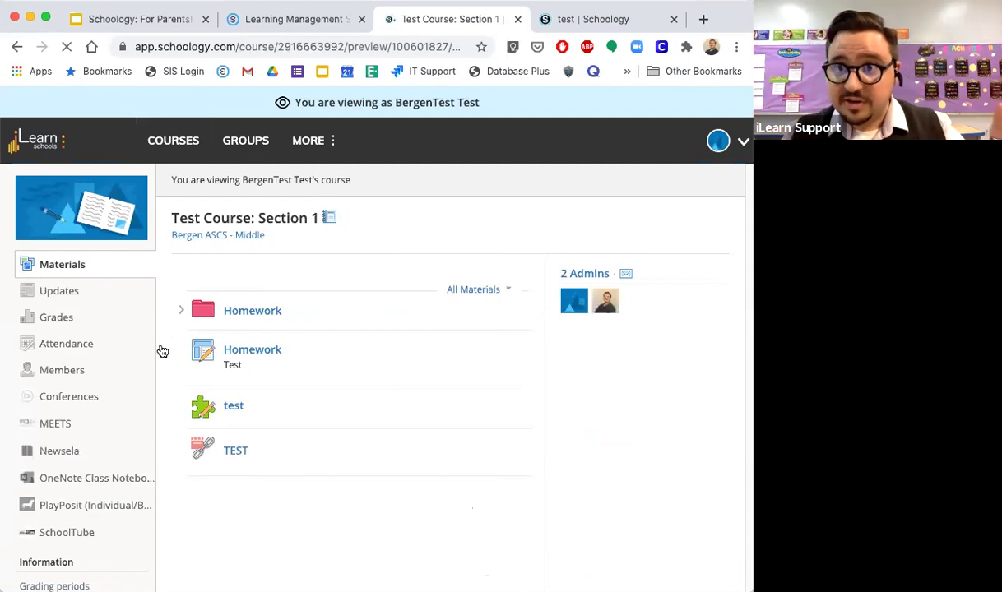
# - View the Homework assignment's submission with the Submission Activity collapsed, and switch the displayed version to Revision 2
pyautogui.click(236, 352)
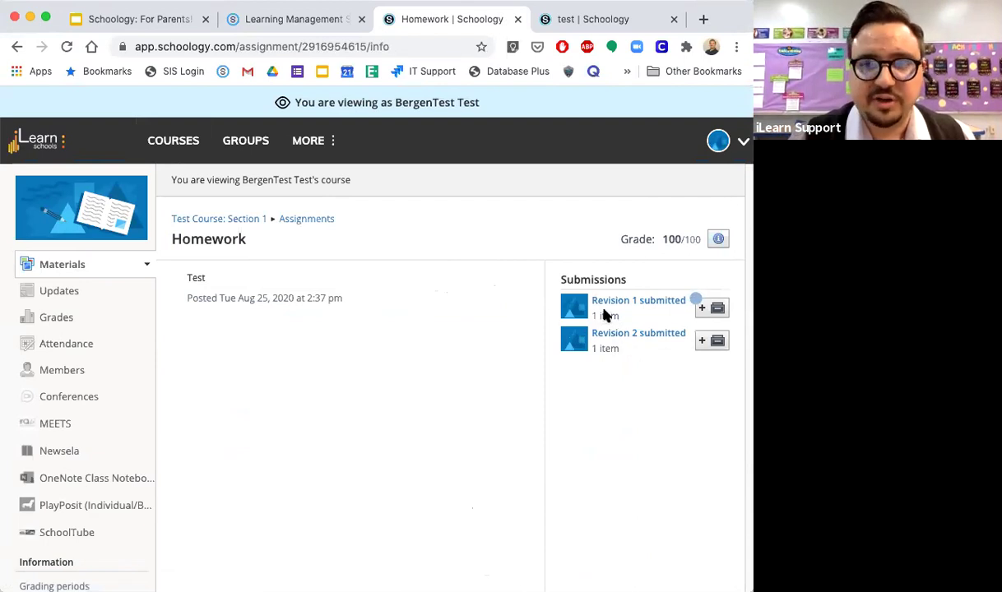
pyautogui.click(612, 342)
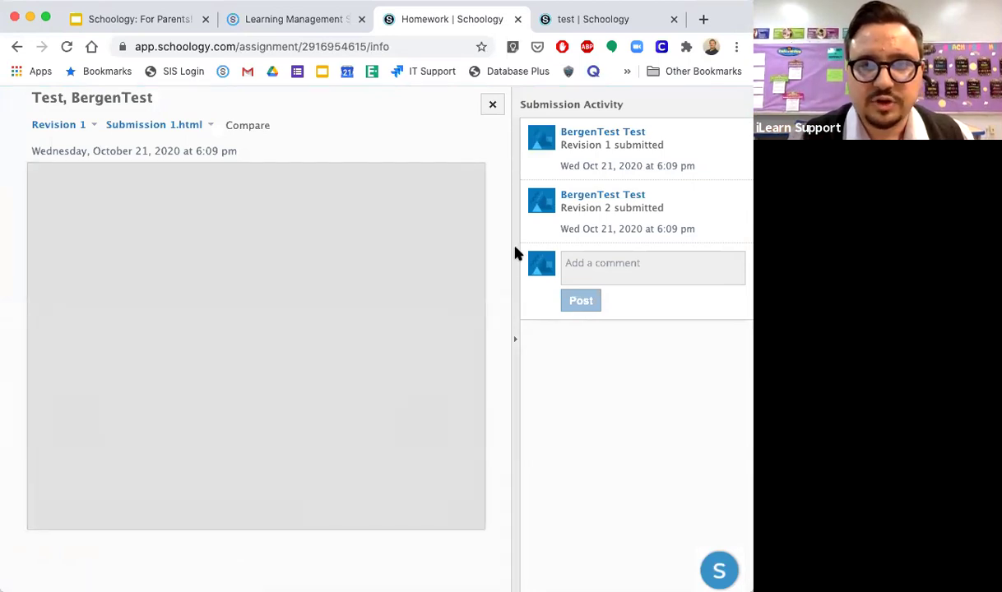
pyautogui.click(515, 253)
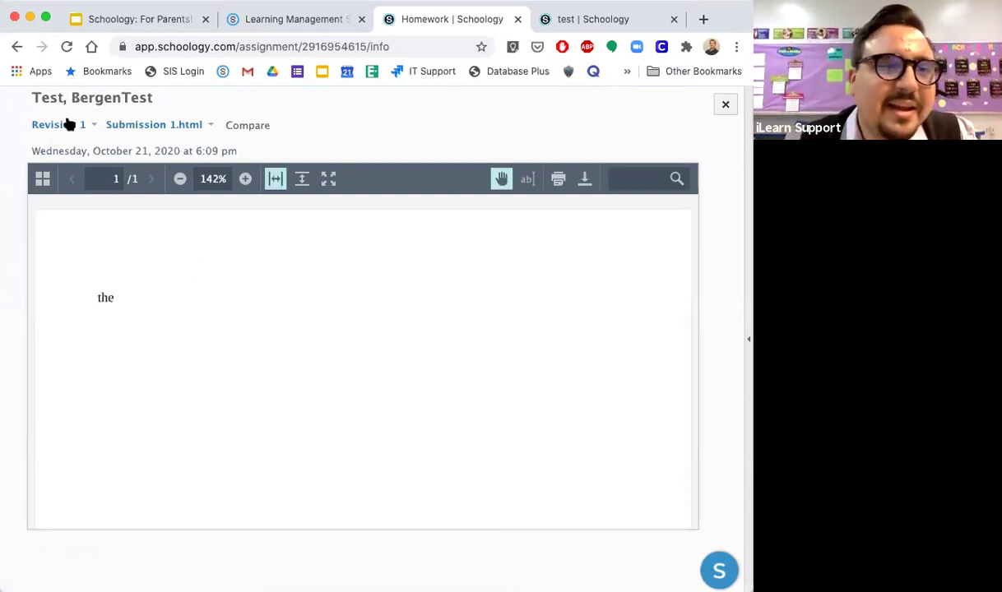
pyautogui.click(65, 127)
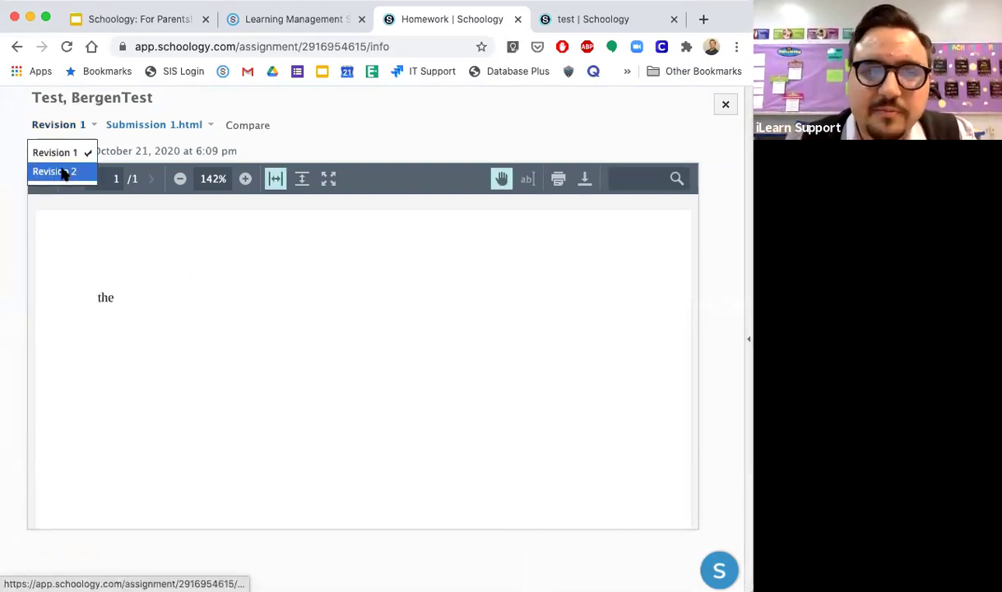
pyautogui.click(57, 172)
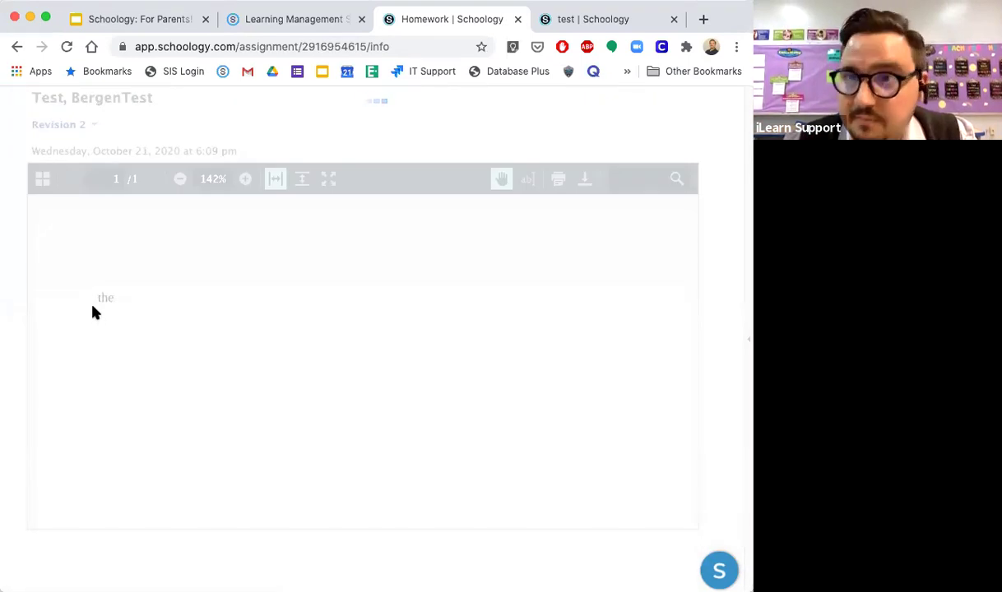